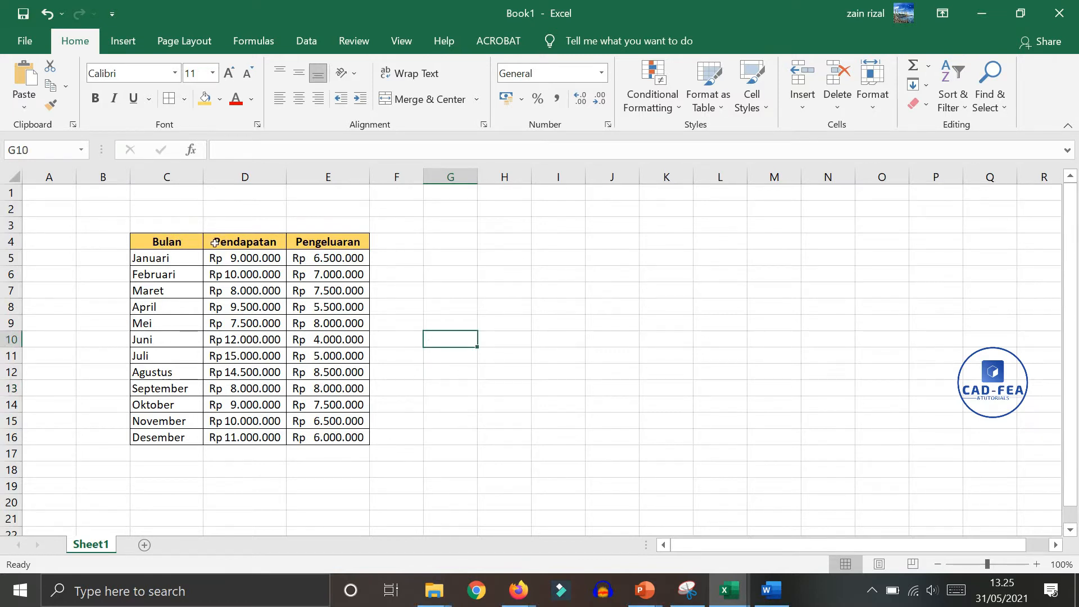
Insert a 2-D clustered column chart from the Pendapatan values D5:D16 and place it beside the table
{"action": "left_click_drag", "start_coordinate": [236, 258], "coordinate": [250, 438]}
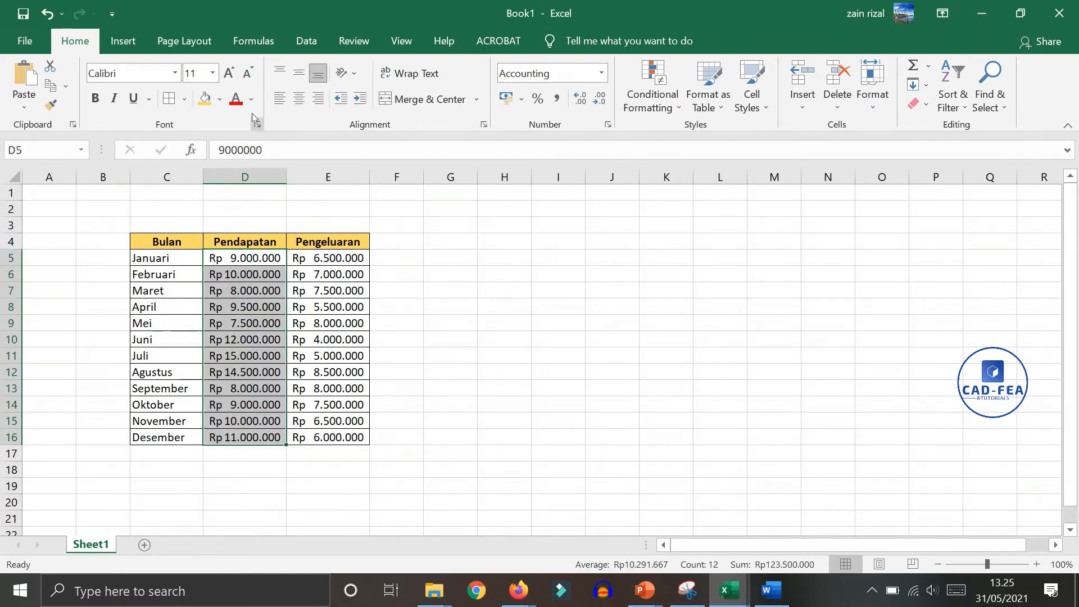
{"action": "left_click", "coordinate": [123, 42]}
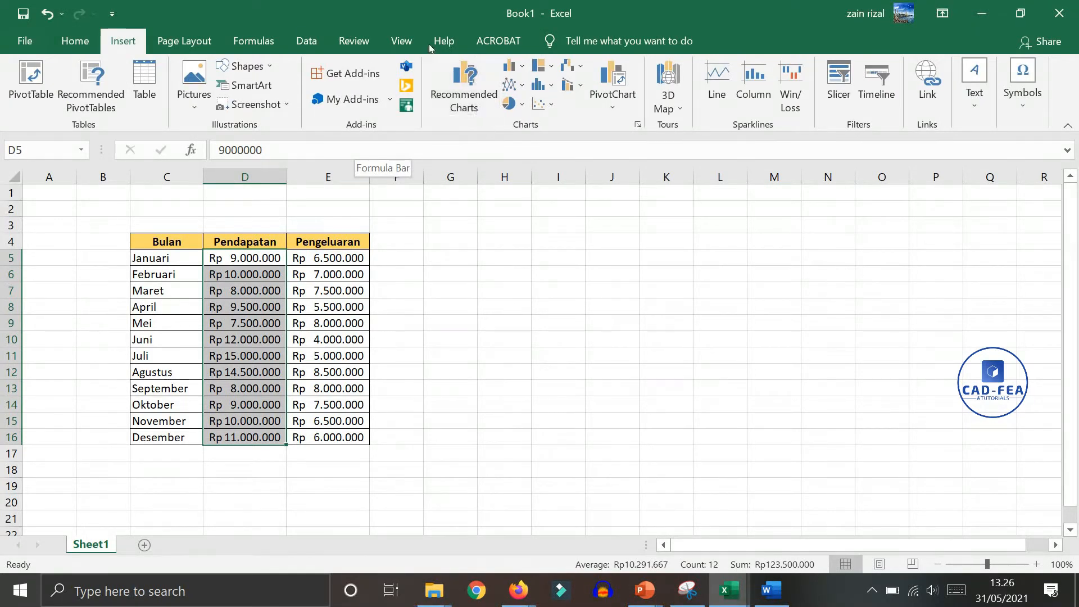
{"action": "left_click", "coordinate": [522, 68]}
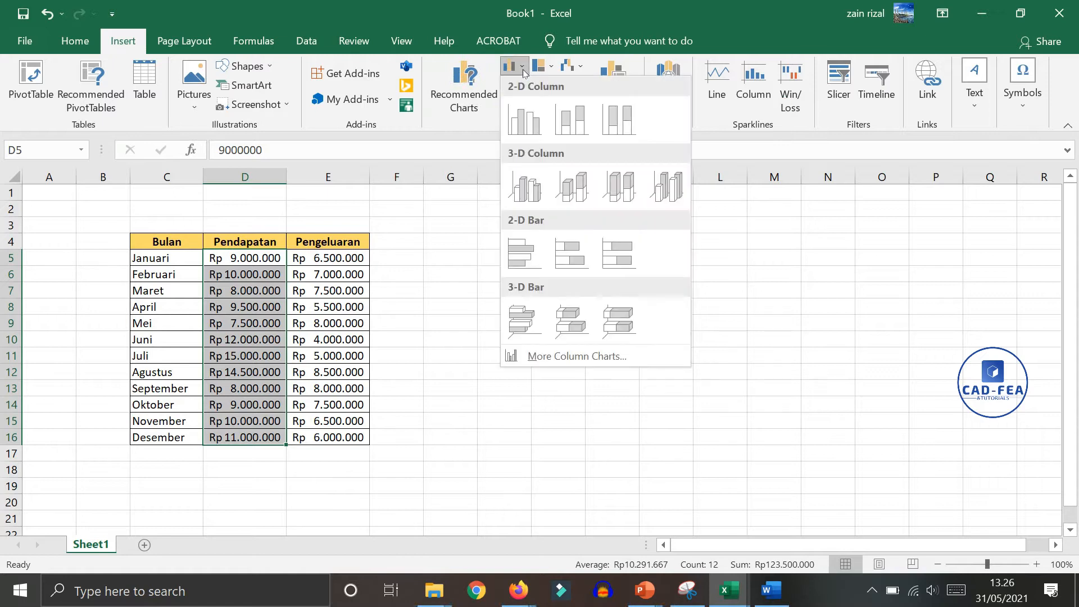
{"action": "left_click", "coordinate": [531, 125]}
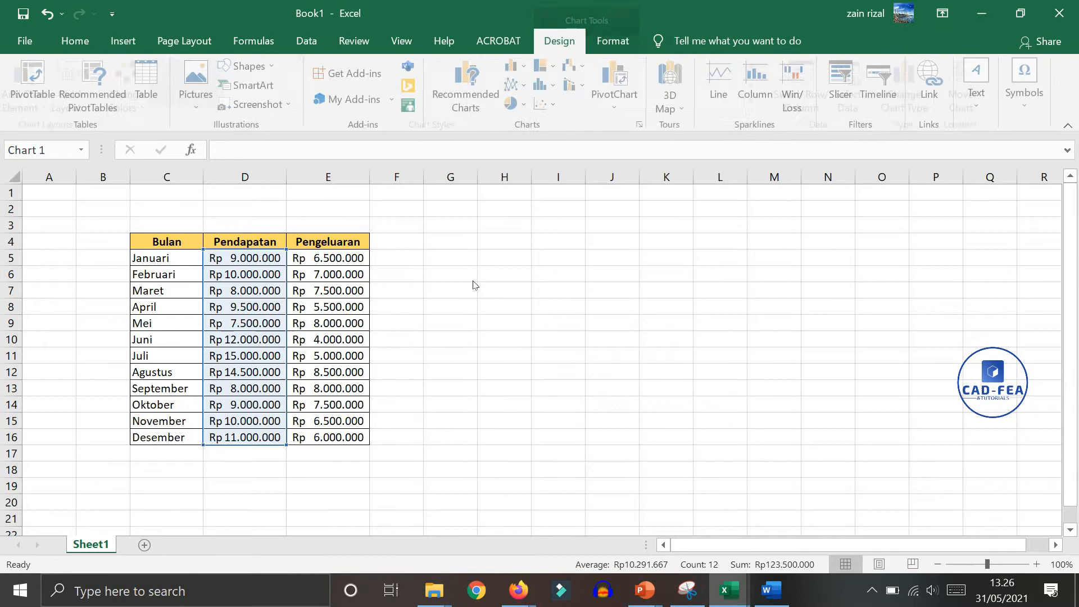
{"action": "left_click_drag", "start_coordinate": [479, 240], "coordinate": [528, 219]}
{"action": "left_click", "coordinate": [806, 336]}
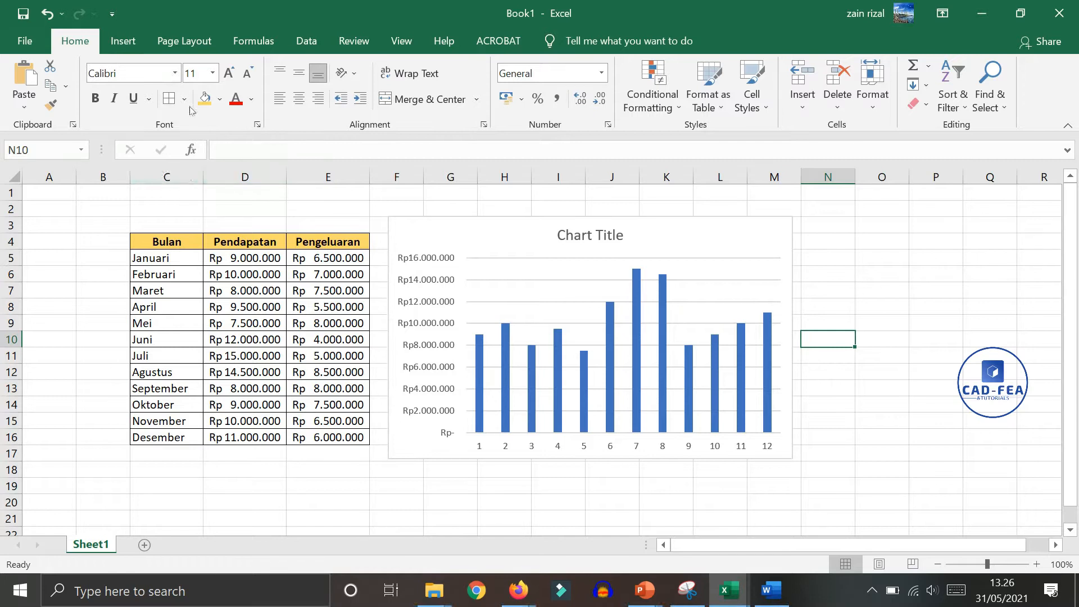
Insert an empty 2-D clustered column chart beside the table and move the first chart aside to columns O onward
{"action": "left_click", "coordinate": [123, 40]}
{"action": "left_click", "coordinate": [511, 66]}
{"action": "left_click", "coordinate": [518, 101]}
{"action": "left_click_drag", "start_coordinate": [453, 271], "coordinate": [548, 272]}
{"action": "left_click_drag", "start_coordinate": [494, 229], "coordinate": [973, 254]}
{"action": "mouse_move", "coordinate": [513, 290]}
{"action": "left_mouse_down"}
{"action": "mouse_move", "coordinate": [485, 278]}
{"action": "mouse_move", "coordinate": [515, 287]}
{"action": "left_mouse_up"}
Add a data series to the empty chart, with its name from cell D4 and its values from D5:D16
{"action": "right_click", "coordinate": [554, 306]}
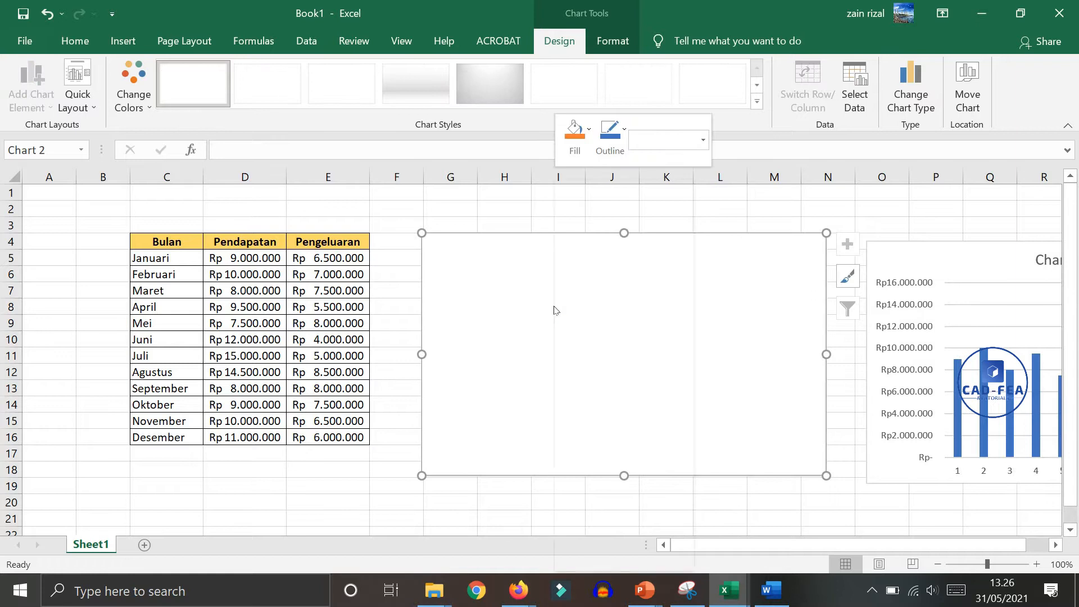
{"action": "left_click", "coordinate": [596, 366]}
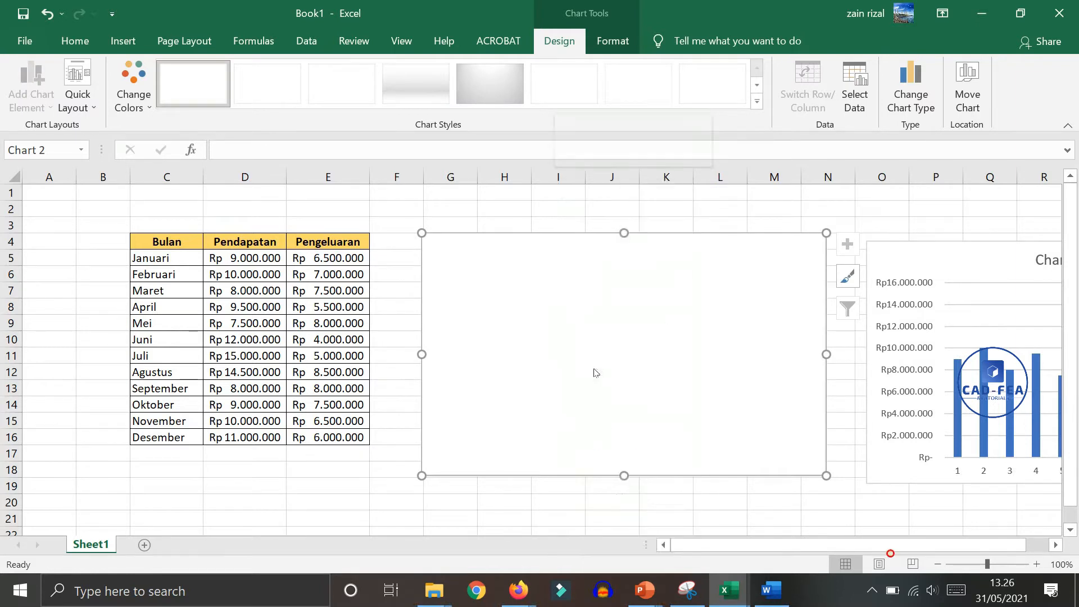
{"action": "left_click_drag", "start_coordinate": [316, 320], "coordinate": [707, 234]}
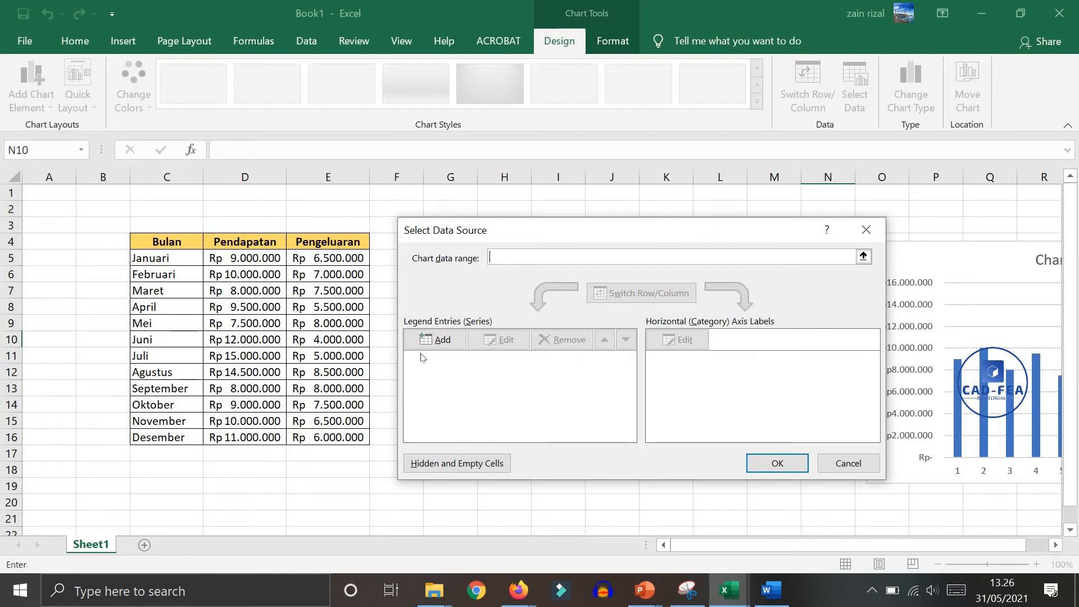
{"action": "left_click", "coordinate": [436, 339]}
{"action": "left_click_drag", "start_coordinate": [285, 398], "coordinate": [450, 278]}
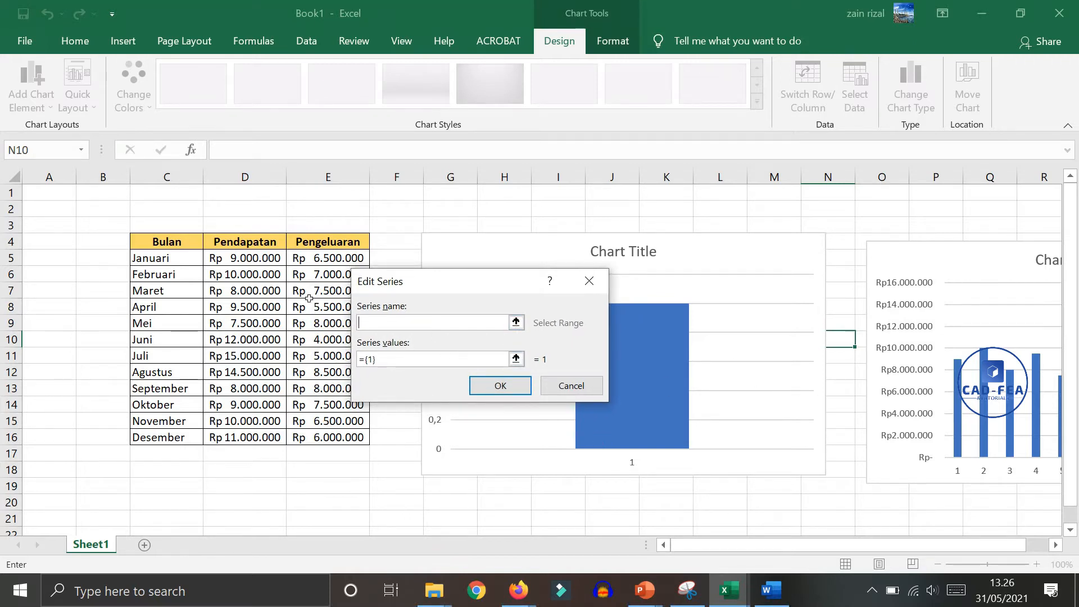
{"action": "left_click", "coordinate": [254, 243]}
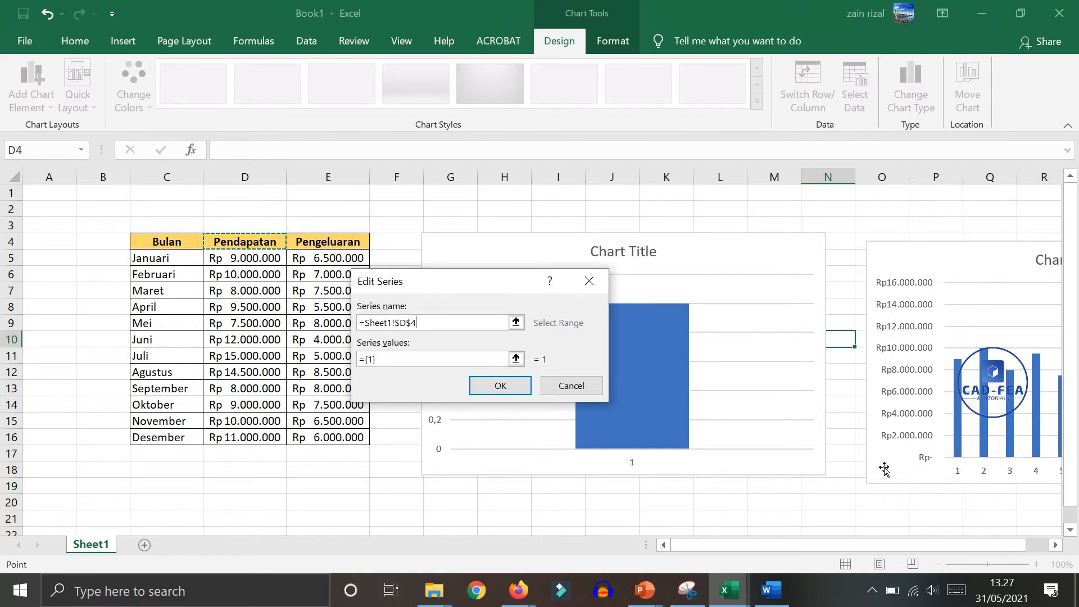
{"action": "left_click_drag", "start_coordinate": [379, 361], "coordinate": [360, 364]}
{"action": "key", "text": "BackSpace"}
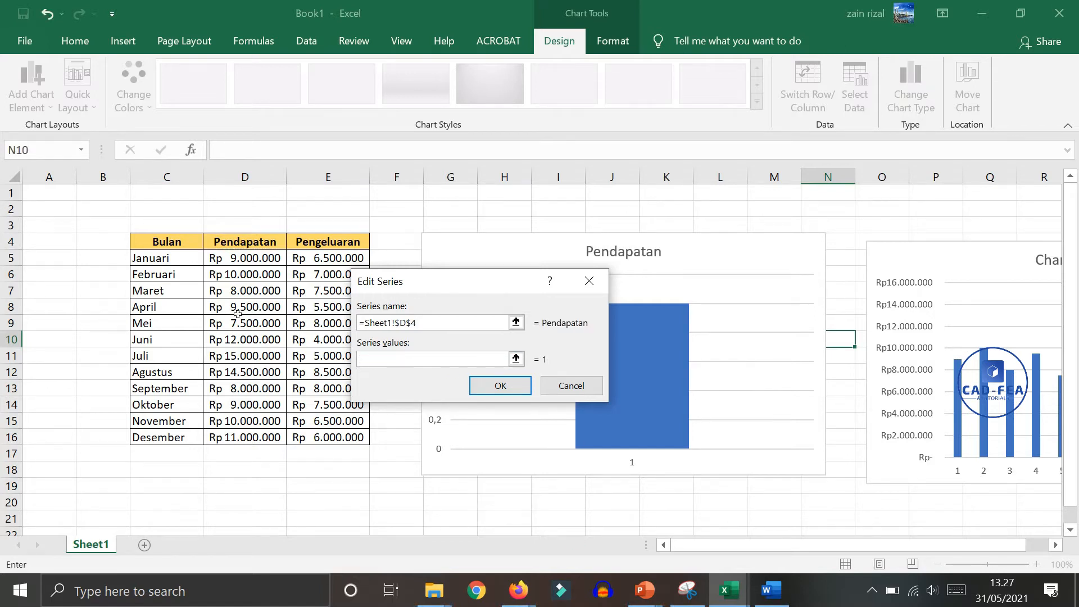
{"action": "left_click_drag", "start_coordinate": [226, 270], "coordinate": [245, 440]}
{"action": "left_click", "coordinate": [510, 388]}
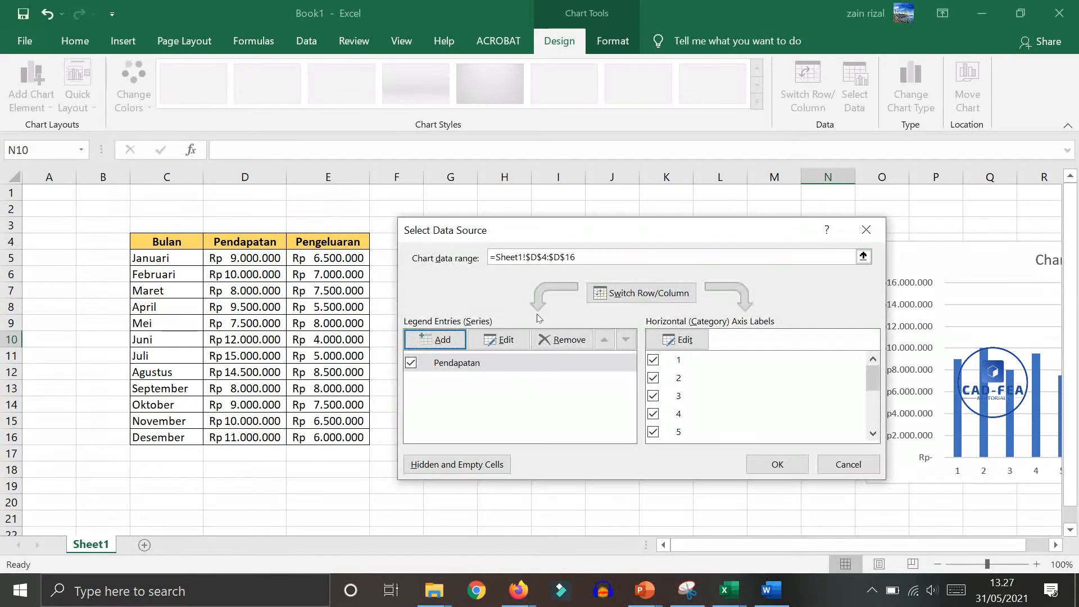
{"action": "left_click", "coordinate": [779, 468]}
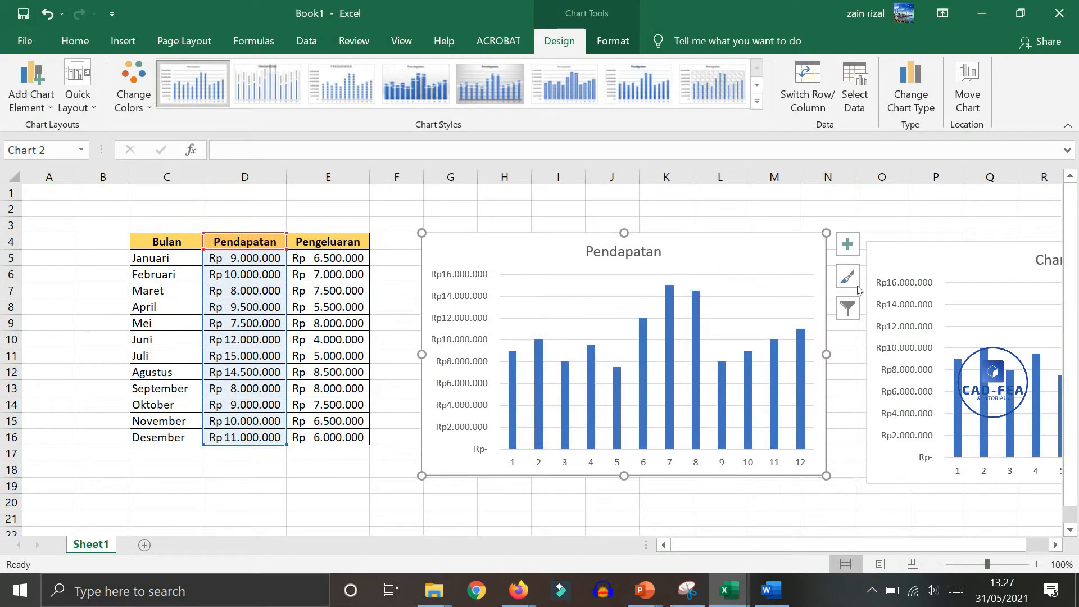
Move the Pendapatan chart slightly down so its upper edge sits about one row below the table's header top
{"action": "left_click_drag", "start_coordinate": [960, 552], "coordinate": [983, 552]}
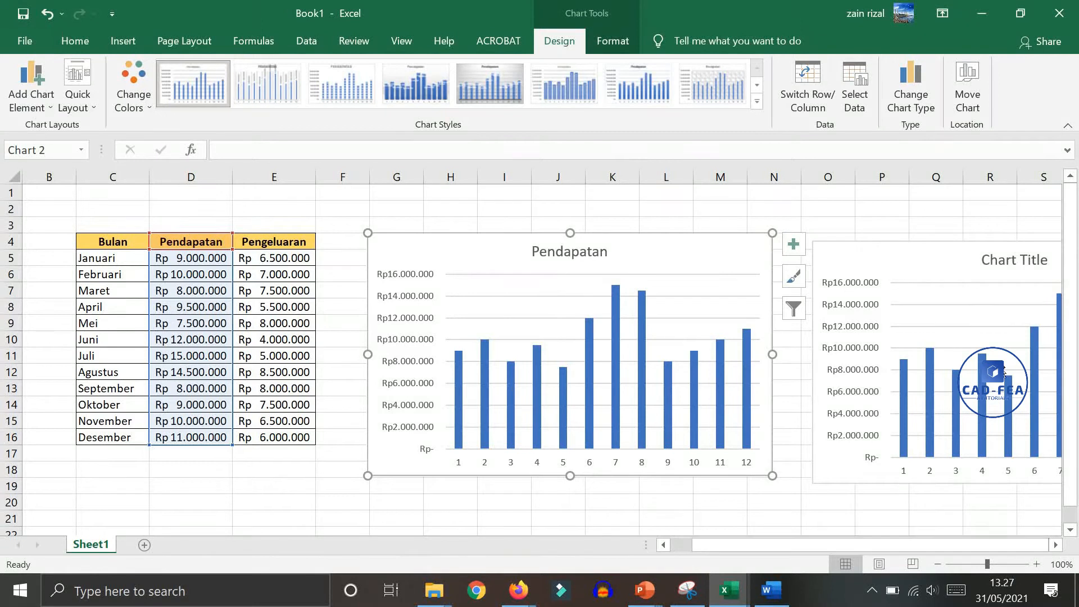
{"action": "left_click", "coordinate": [643, 230]}
{"action": "left_click_drag", "start_coordinate": [630, 241], "coordinate": [637, 256]}
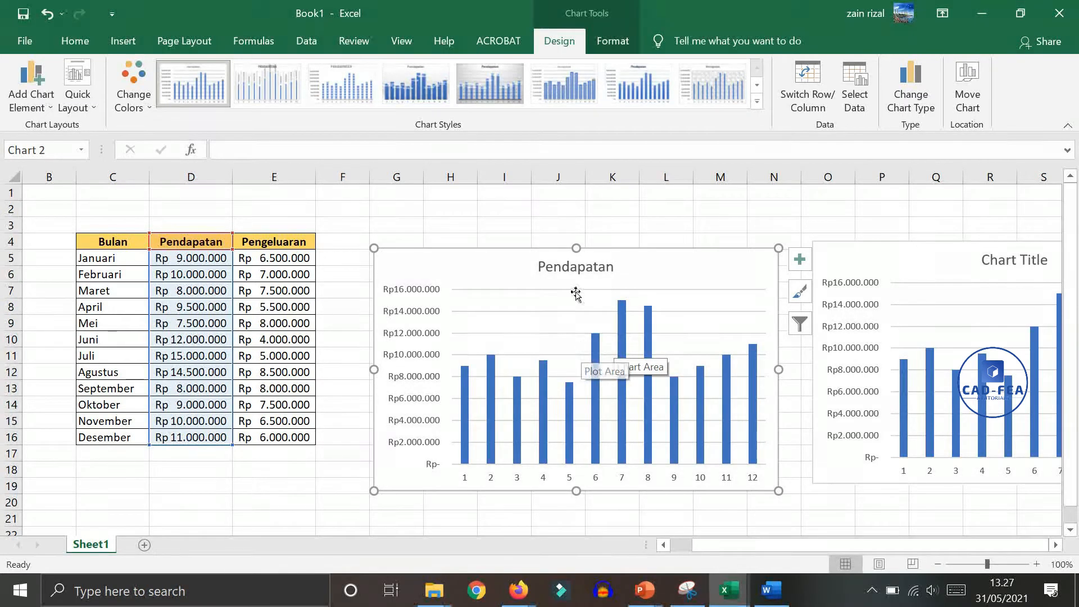
Change the chart title to "Pendapatan vs Pengeluaran"
{"action": "left_click", "coordinate": [555, 269]}
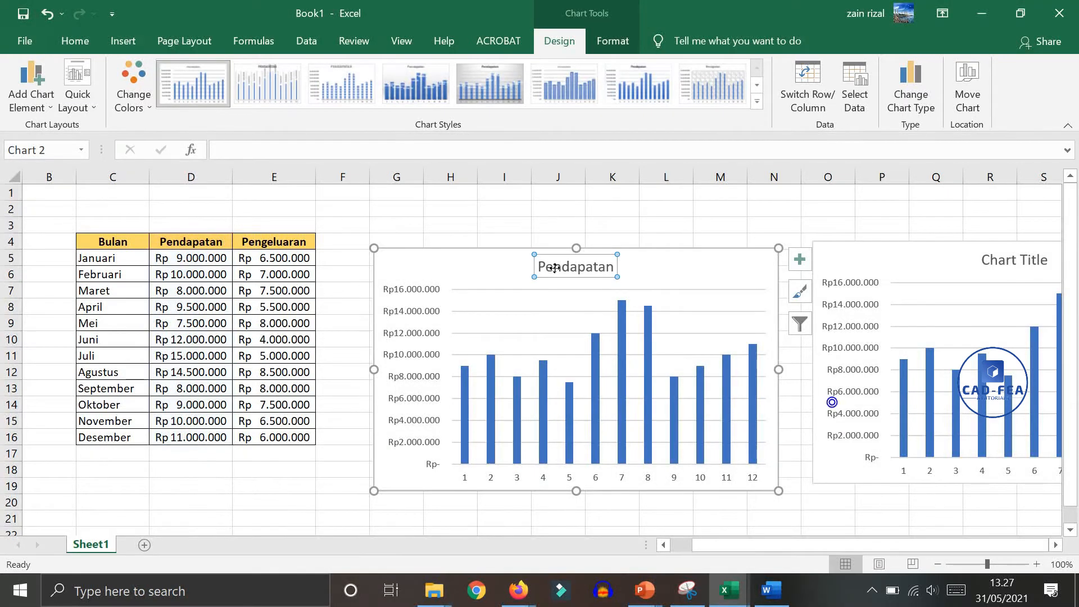
{"action": "double_click", "coordinate": [611, 268]}
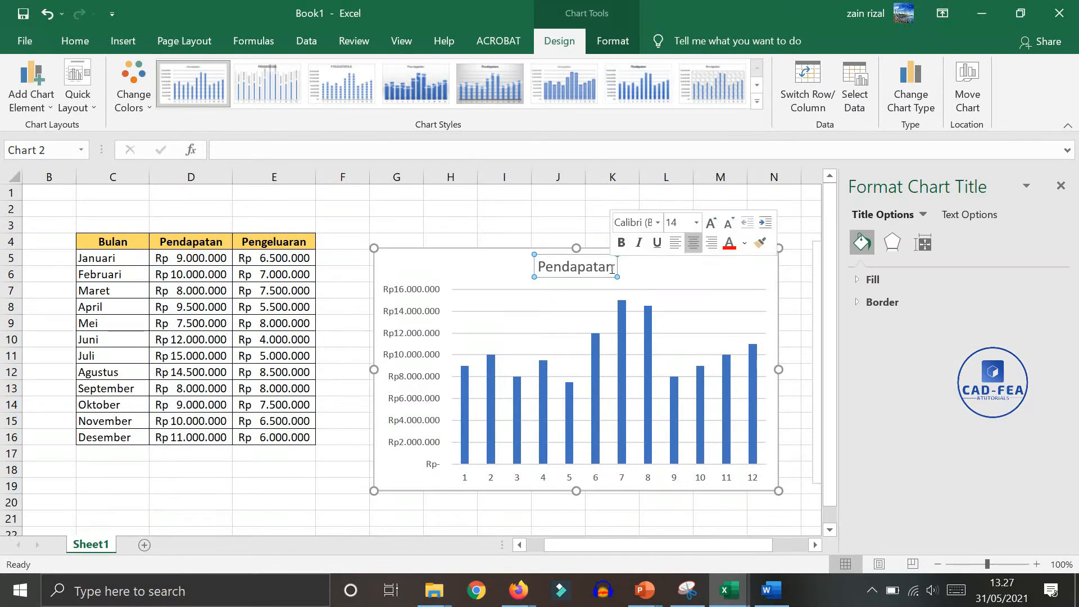
{"action": "type", "text": "vs"}
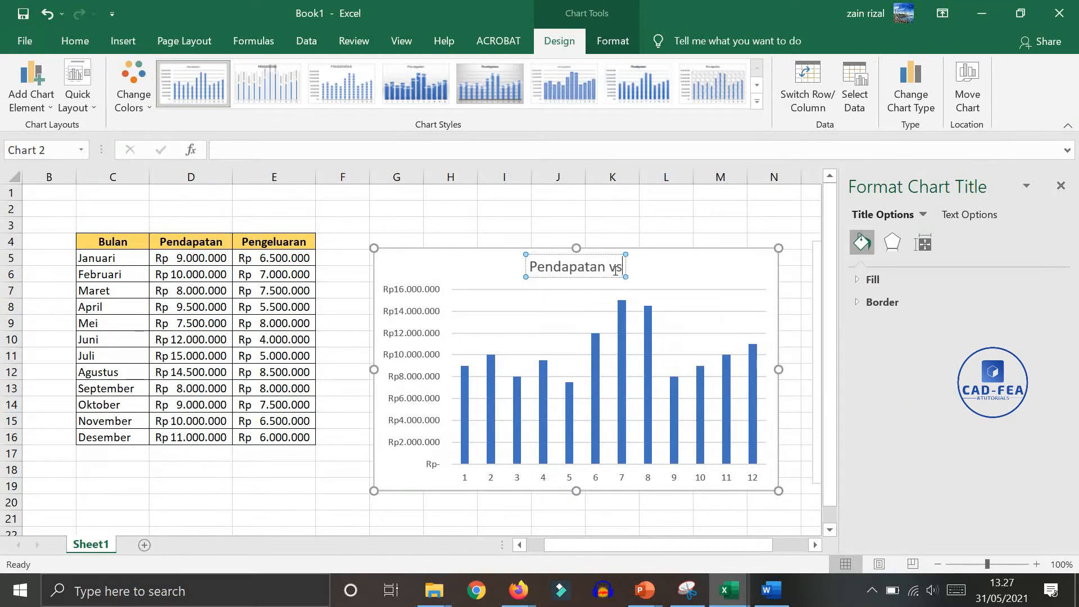
{"action": "type", "text": " Pe"}
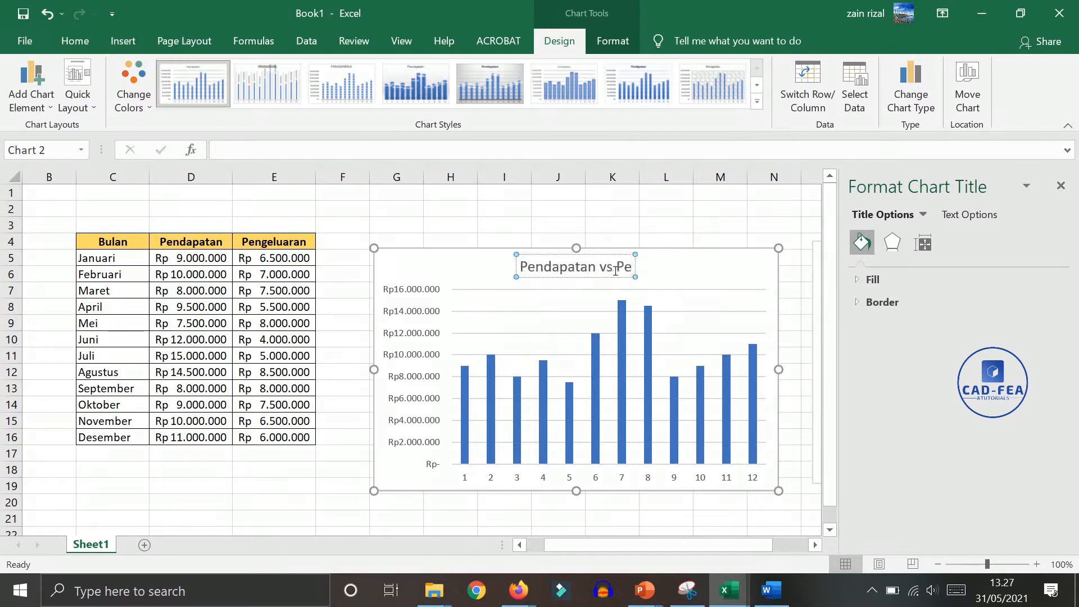
{"action": "type", "text": "ngeluaran"}
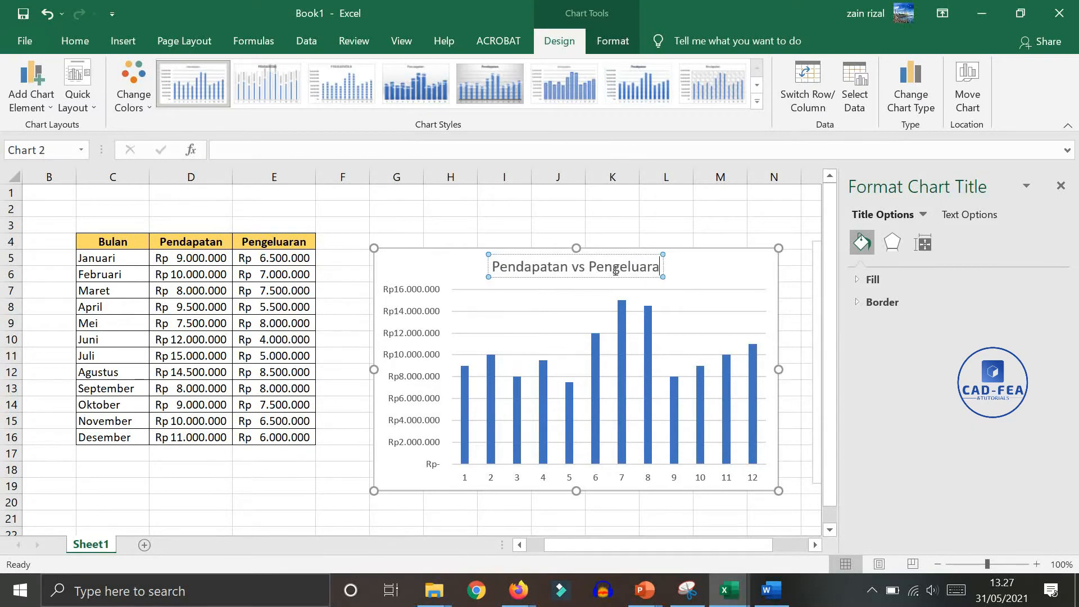
{"action": "left_click", "coordinate": [542, 225]}
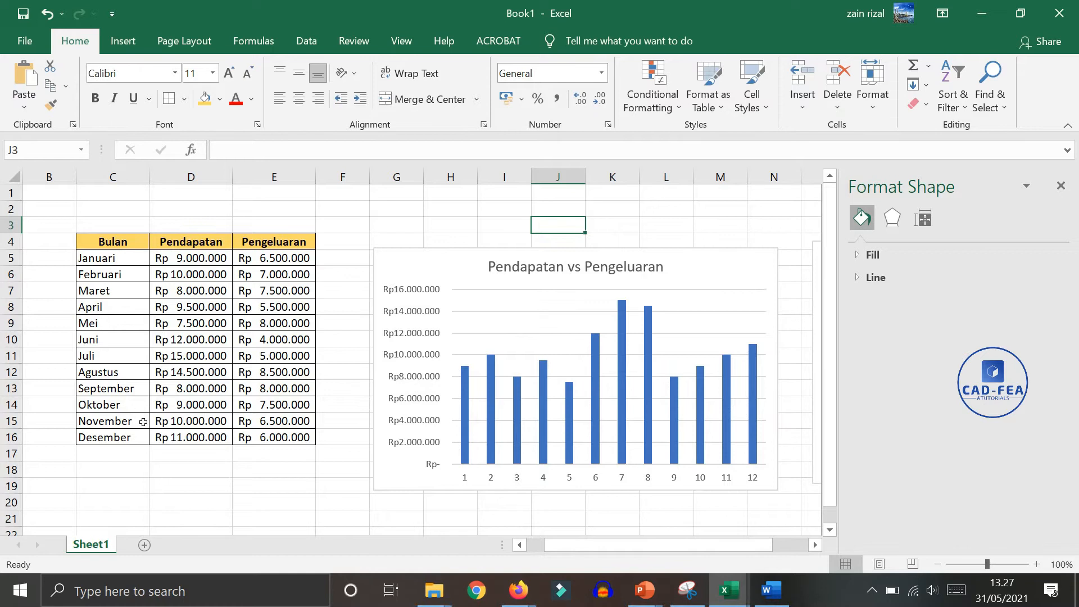
Set the chart's horizontal axis labels to the month names in C5:C16
{"action": "left_click", "coordinate": [490, 482]}
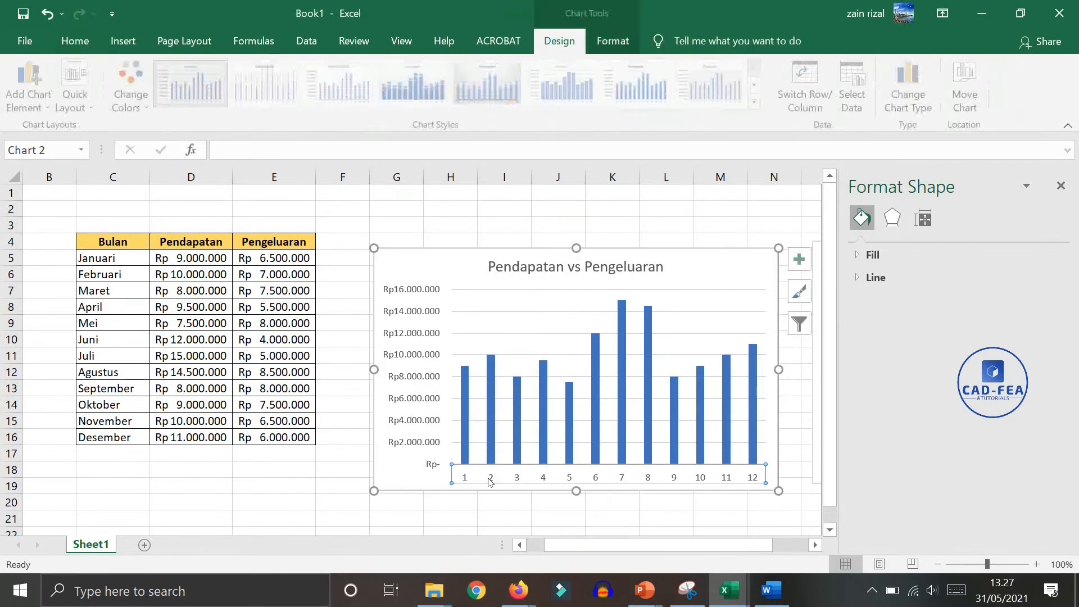
{"action": "left_click", "coordinate": [492, 423]}
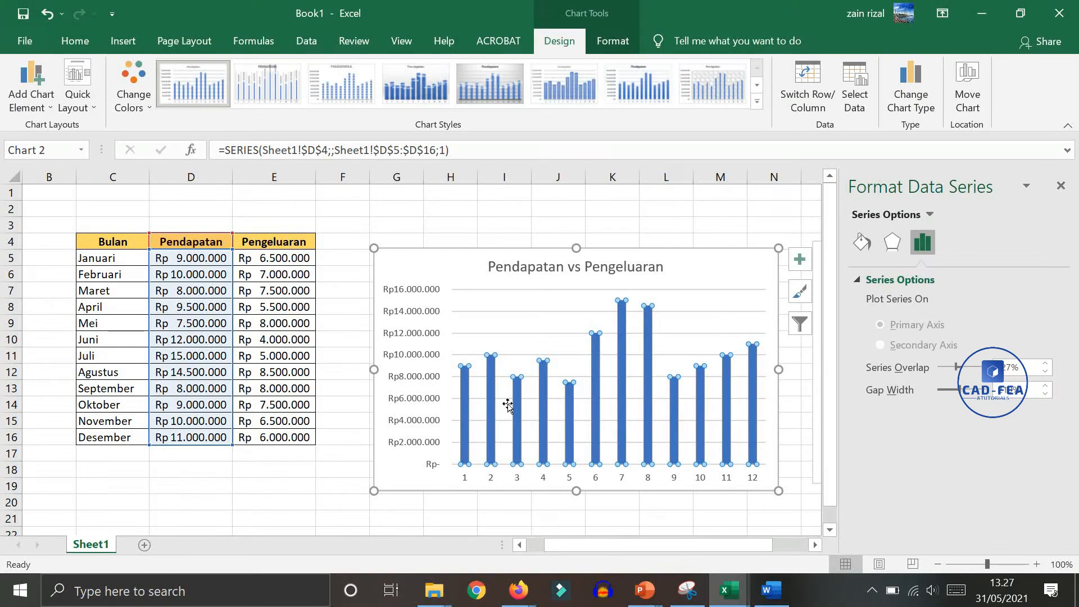
{"action": "right_click", "coordinate": [509, 404]}
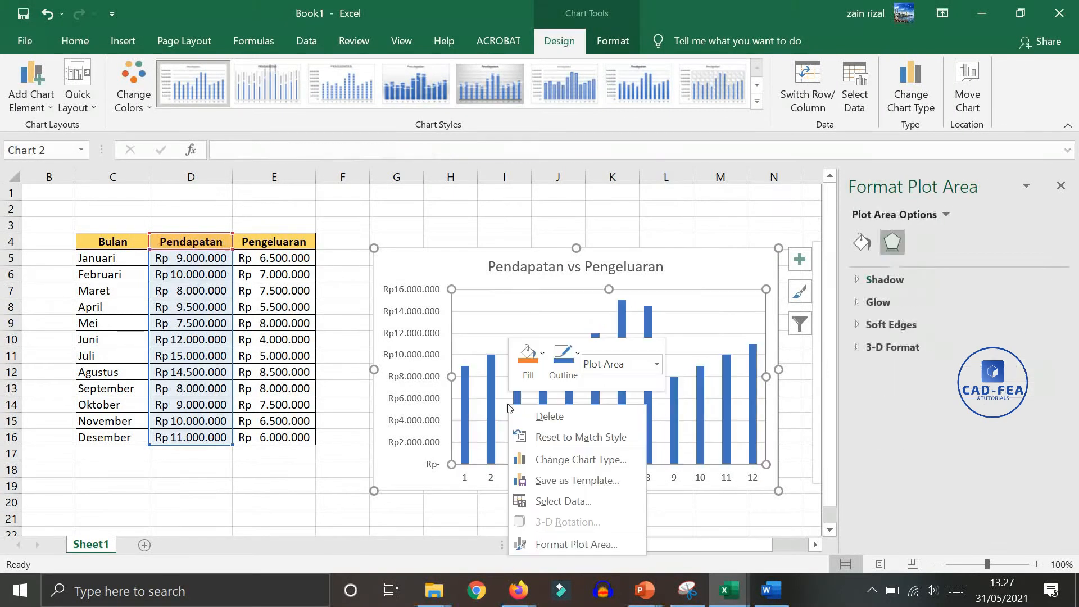
{"action": "left_click", "coordinate": [565, 501]}
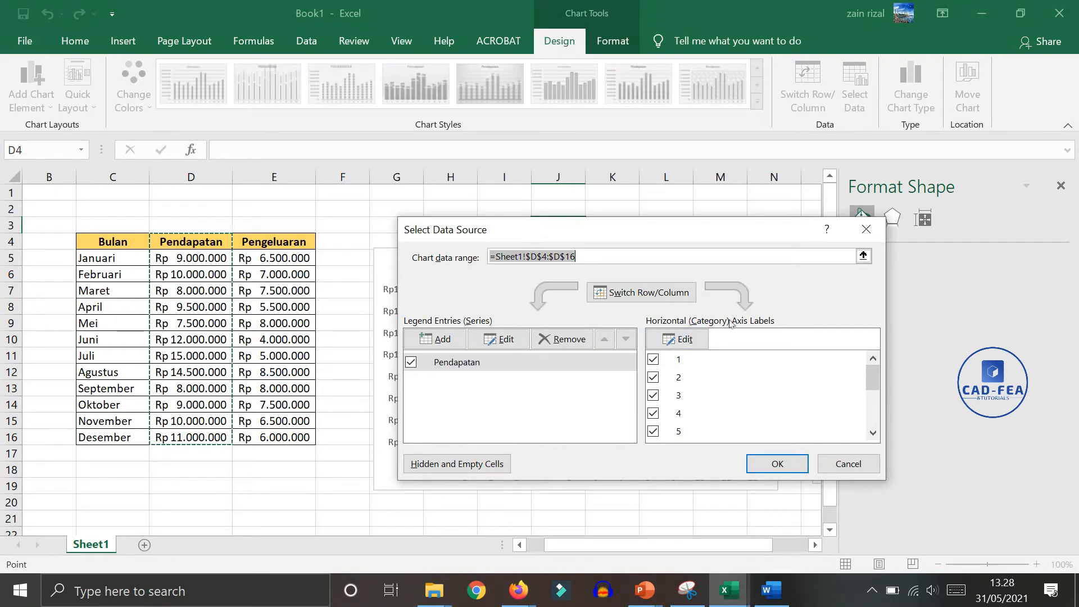
{"action": "left_click", "coordinate": [680, 339]}
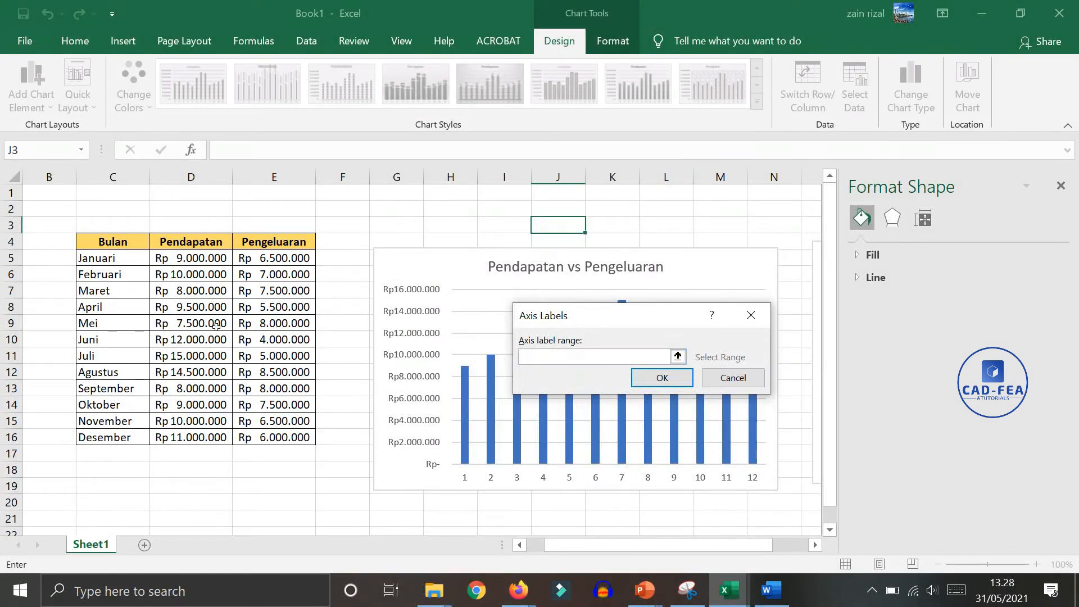
{"action": "left_click_drag", "start_coordinate": [107, 258], "coordinate": [97, 440]}
{"action": "left_click", "coordinate": [663, 379]}
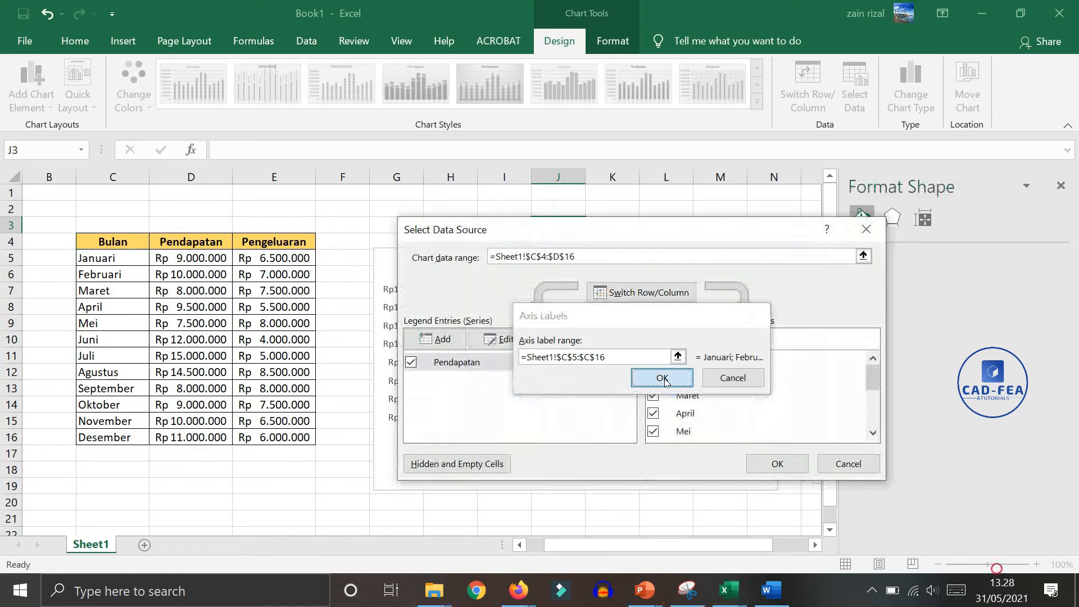
{"action": "left_click", "coordinate": [778, 465]}
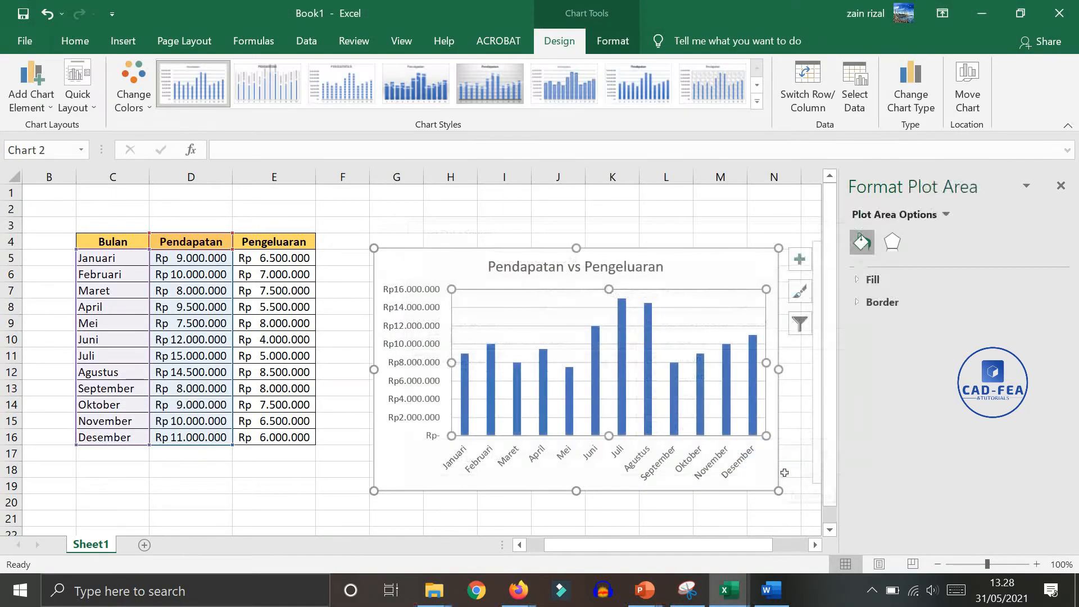
{"action": "left_click", "coordinate": [306, 485]}
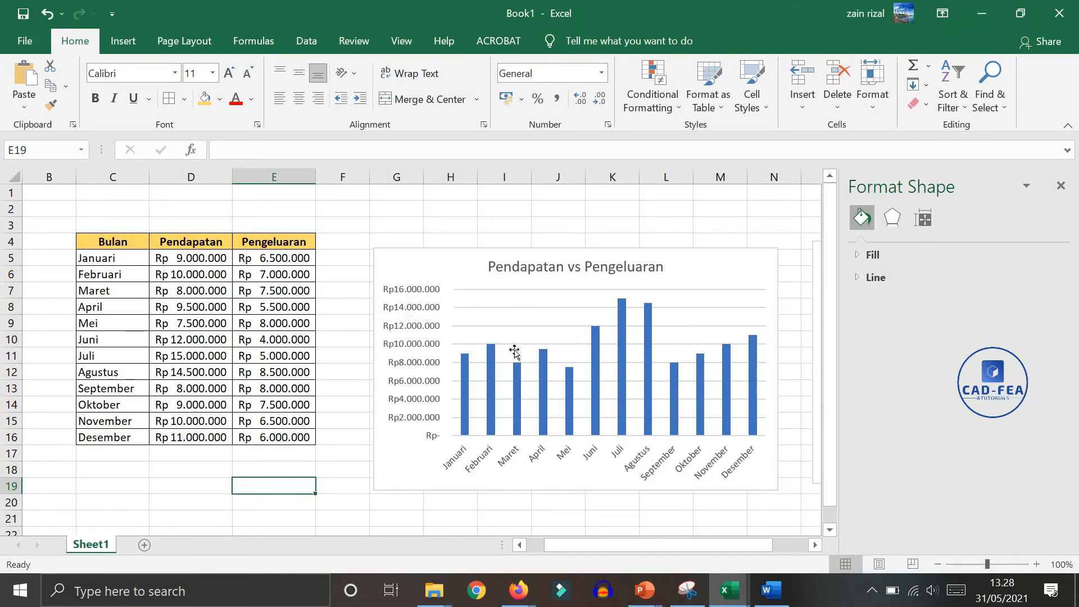
Add a second data series to the chart, with its name from cell E4 and its values from E5:E16
{"action": "left_click", "coordinate": [518, 322]}
{"action": "right_click", "coordinate": [518, 322]}
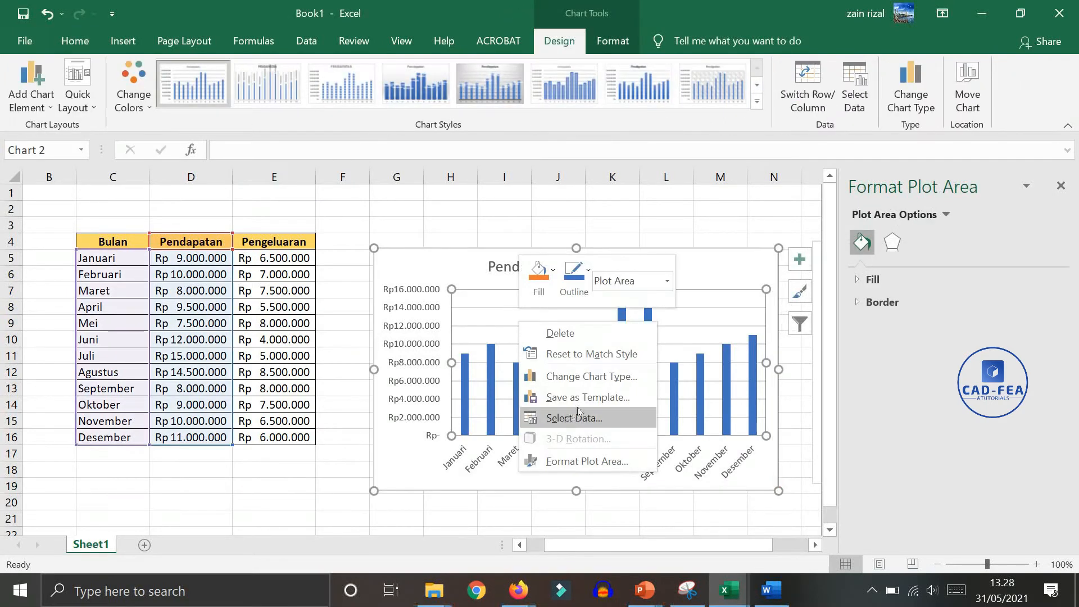
{"action": "left_click", "coordinate": [590, 423]}
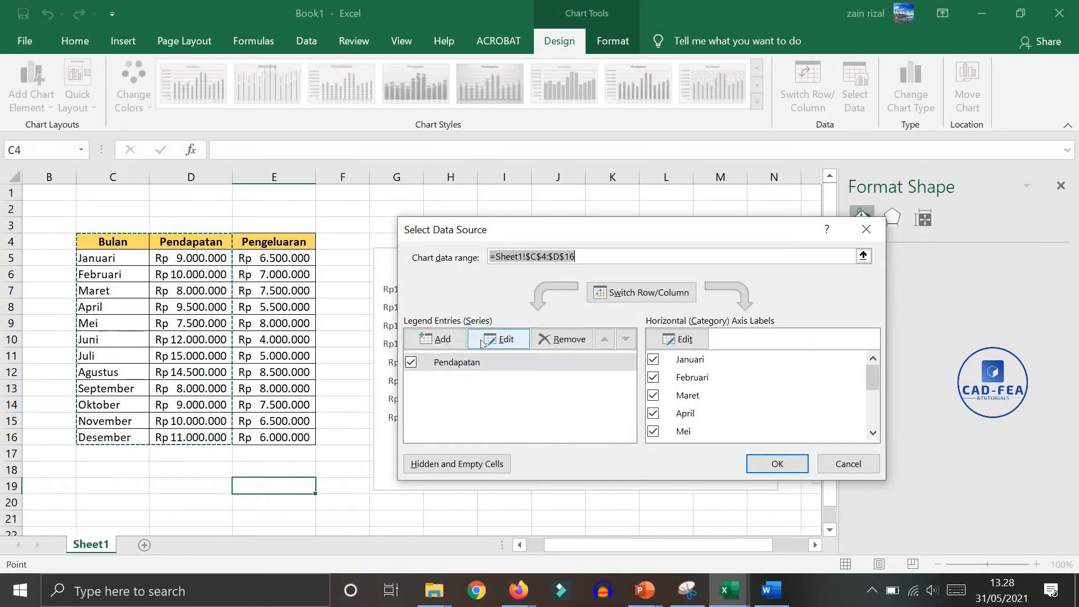
{"action": "left_click", "coordinate": [457, 345]}
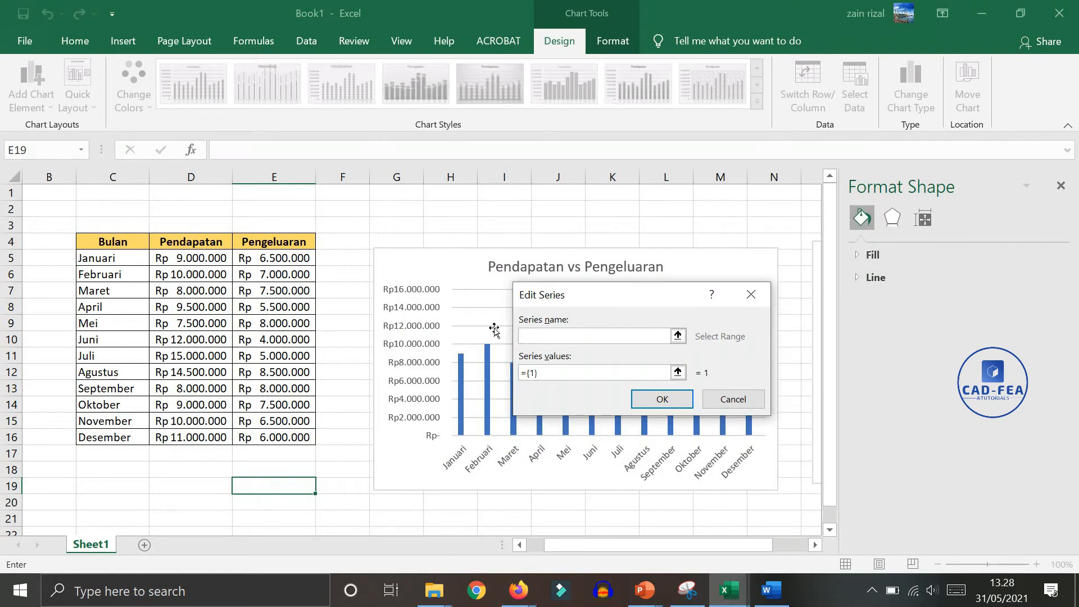
{"action": "left_click", "coordinate": [290, 243]}
{"action": "left_click_drag", "start_coordinate": [540, 373], "coordinate": [517, 372]}
{"action": "key", "text": "BackSpace"}
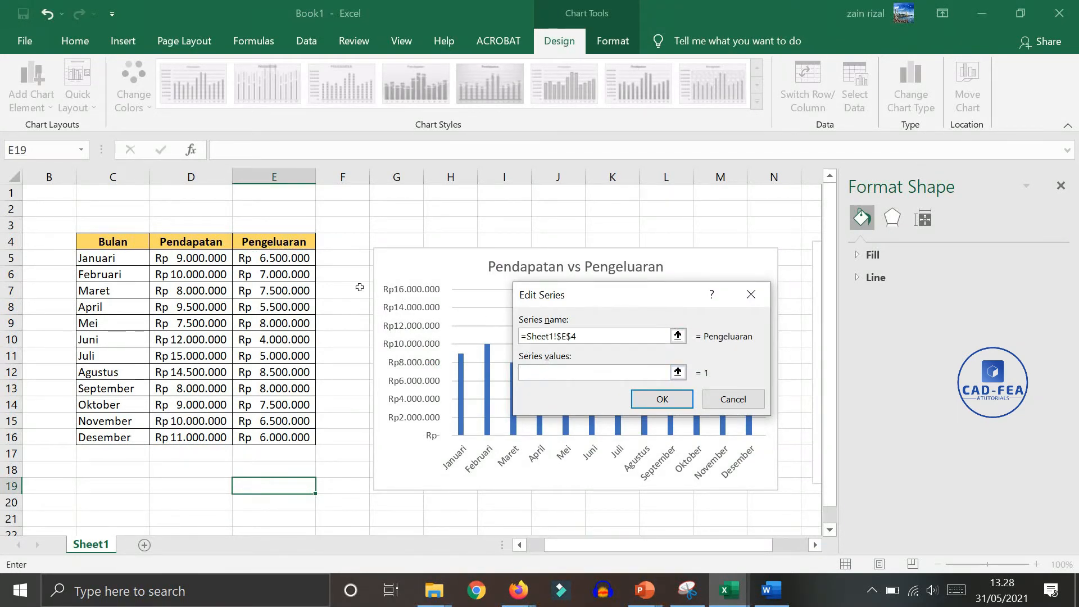
{"action": "left_click_drag", "start_coordinate": [275, 259], "coordinate": [275, 425]}
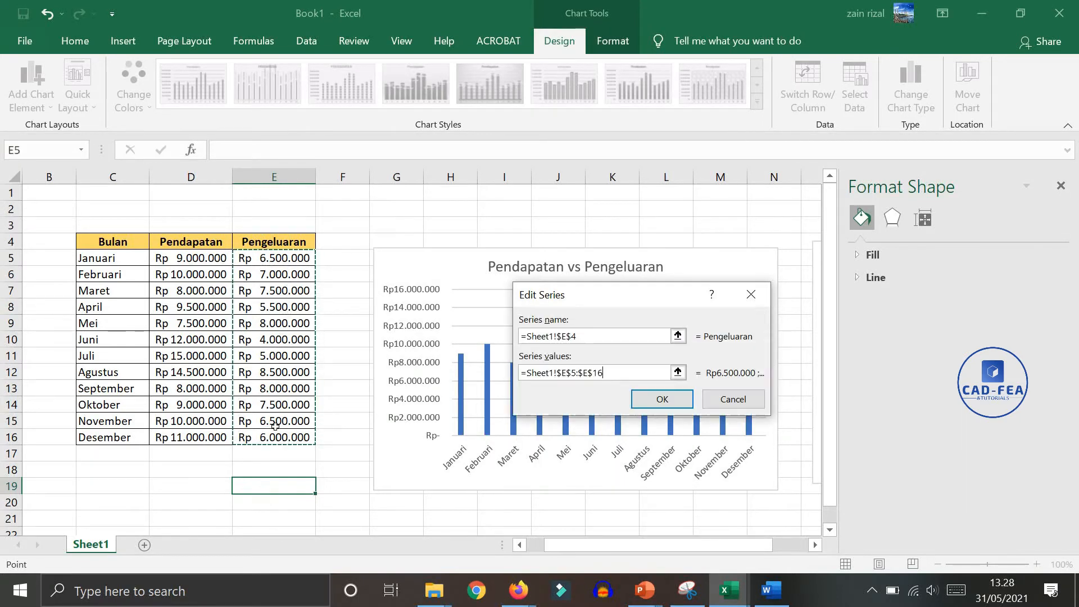
{"action": "left_click", "coordinate": [658, 400]}
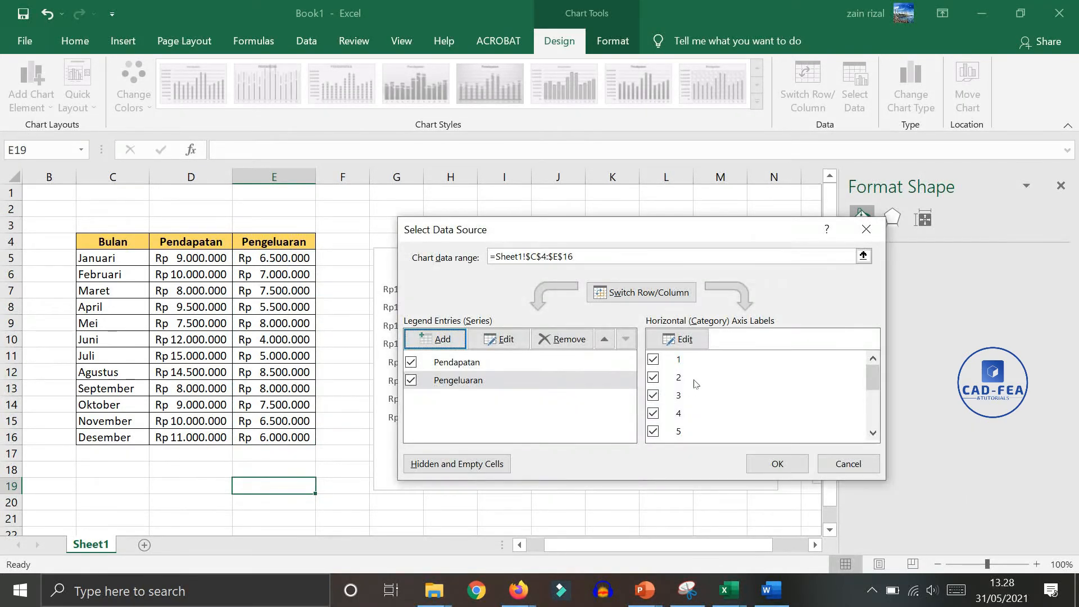
Reassign the month names in C5:C16 as the category labels for both series and apply the chart's data source changes
{"action": "left_click", "coordinate": [682, 339]}
{"action": "left_click_drag", "start_coordinate": [120, 260], "coordinate": [120, 437]}
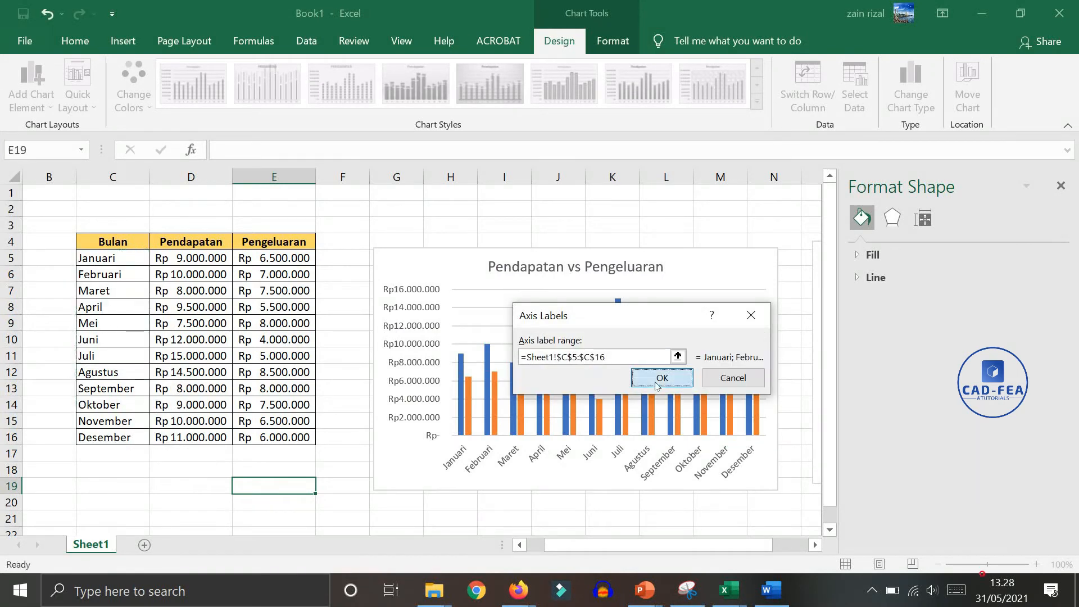
{"action": "left_click", "coordinate": [656, 384]}
{"action": "left_click", "coordinate": [770, 463]}
{"action": "left_click", "coordinate": [702, 517]}
{"action": "left_click", "coordinate": [640, 522]}
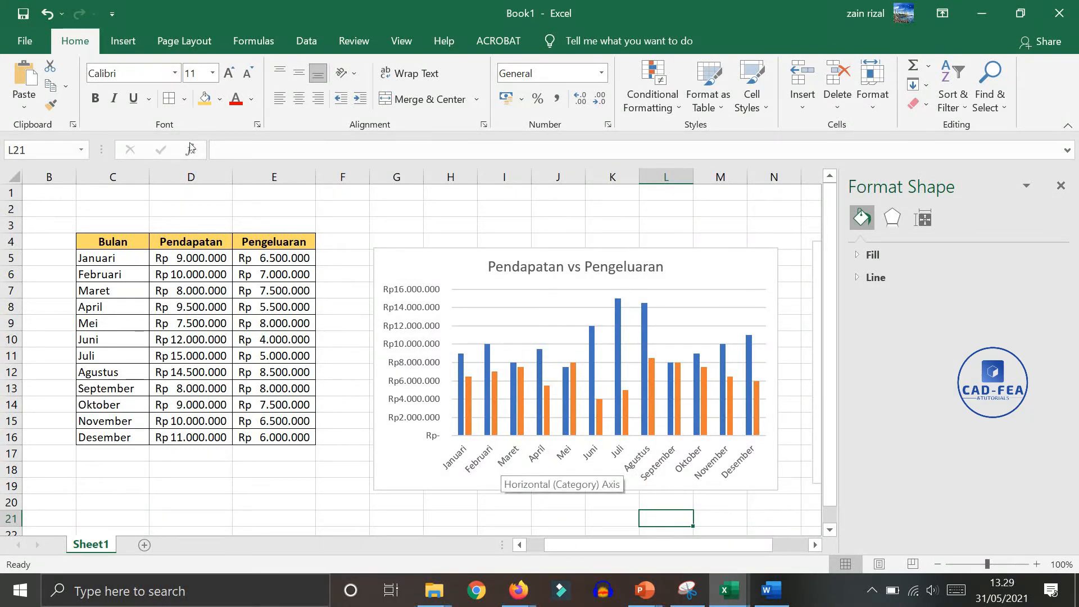
Move the chart slightly up and left so its upper edge aligns with the table's header row
{"action": "mouse_move", "coordinate": [414, 255]}
{"action": "left_mouse_down"}
{"action": "mouse_move", "coordinate": [400, 234]}
{"action": "mouse_move", "coordinate": [407, 241]}
{"action": "left_mouse_up"}
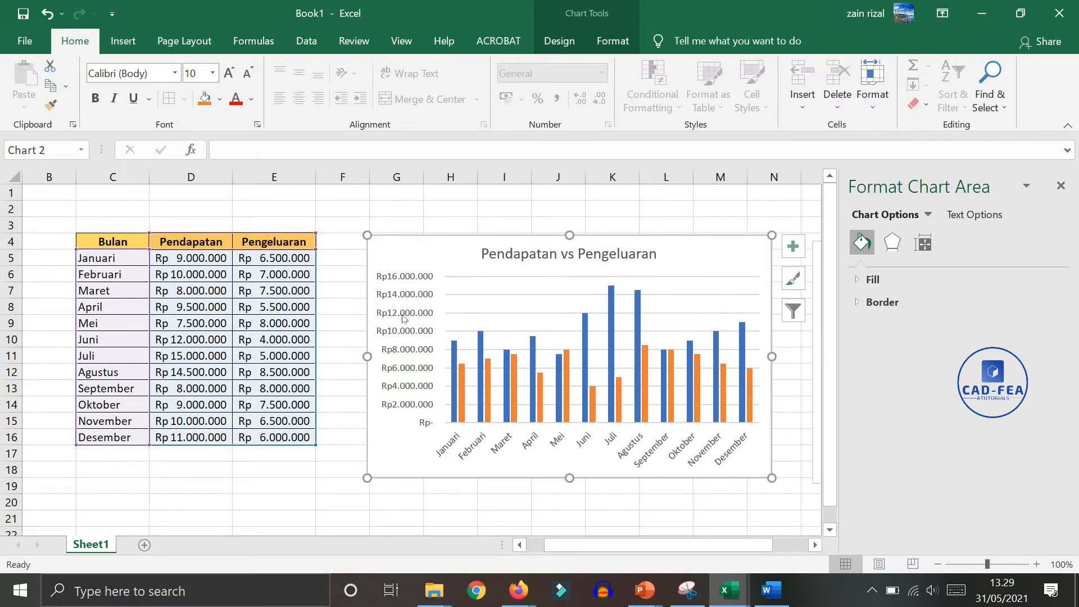
{"action": "left_click", "coordinate": [545, 43]}
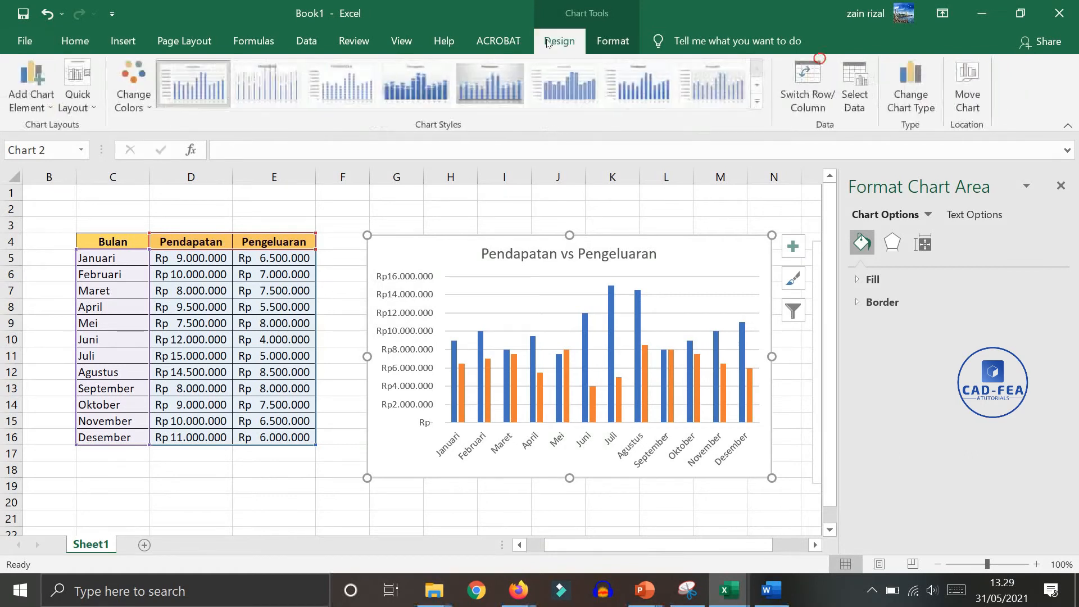
{"action": "left_click", "coordinate": [626, 50]}
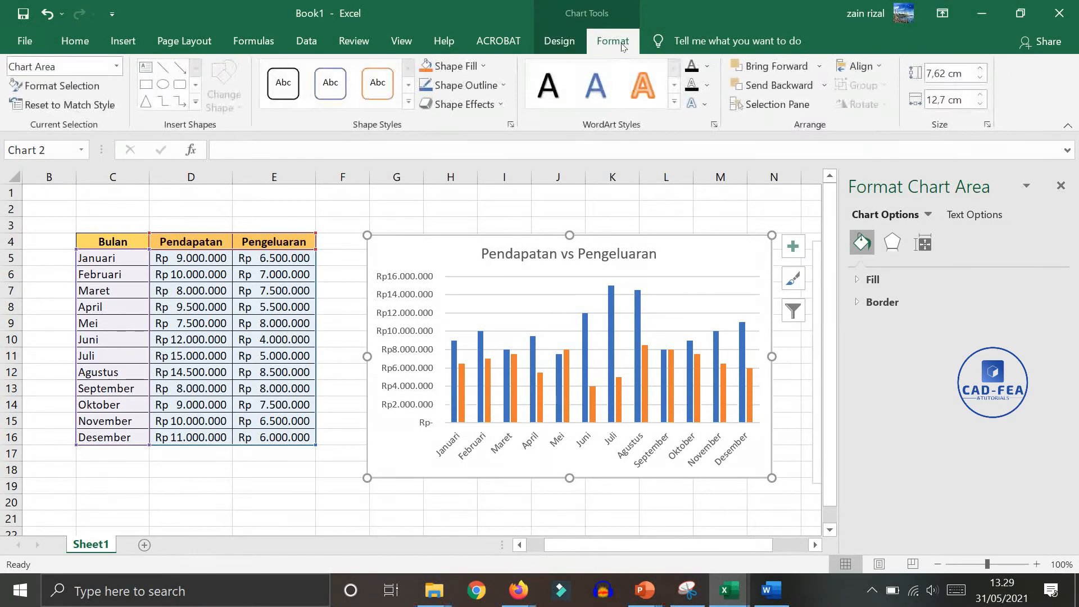
Add a primary horizontal and a primary vertical axis title to the chart
{"action": "left_click", "coordinate": [564, 43]}
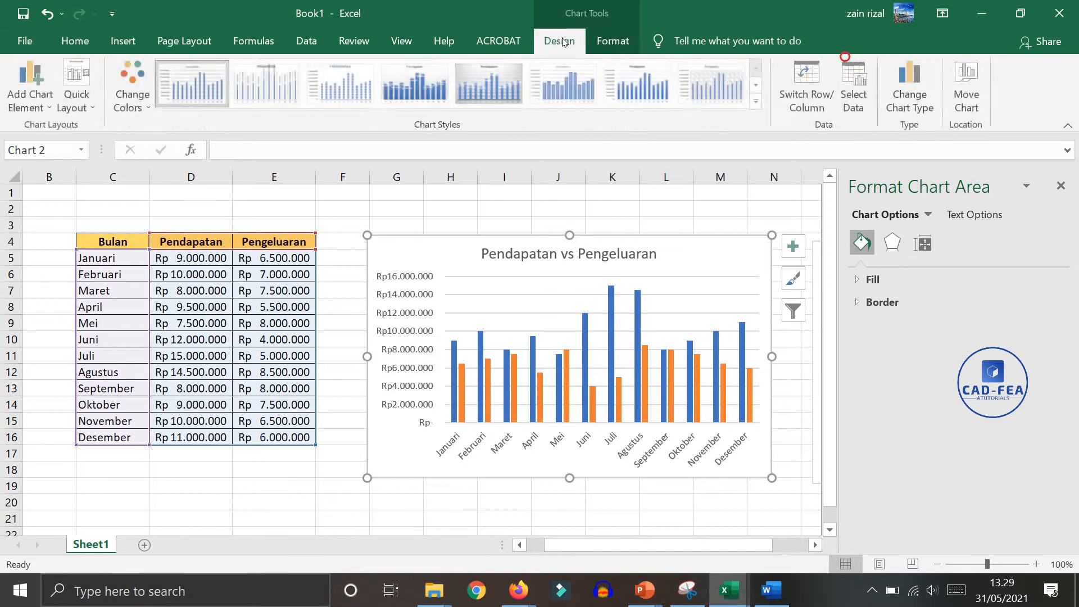
{"action": "left_click", "coordinate": [53, 106]}
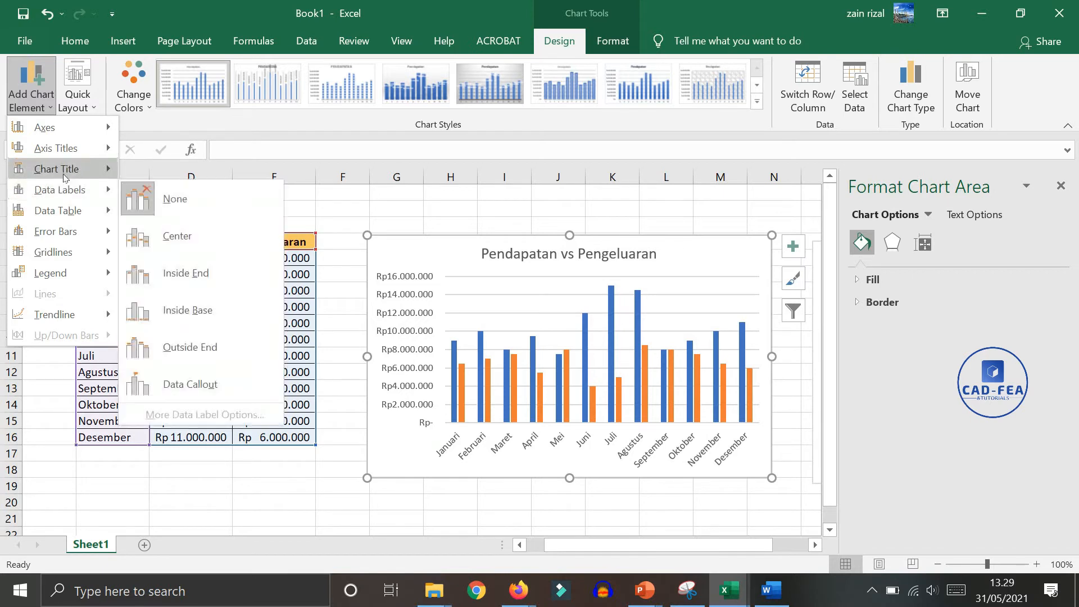
{"action": "mouse_move", "coordinate": [52, 148]}
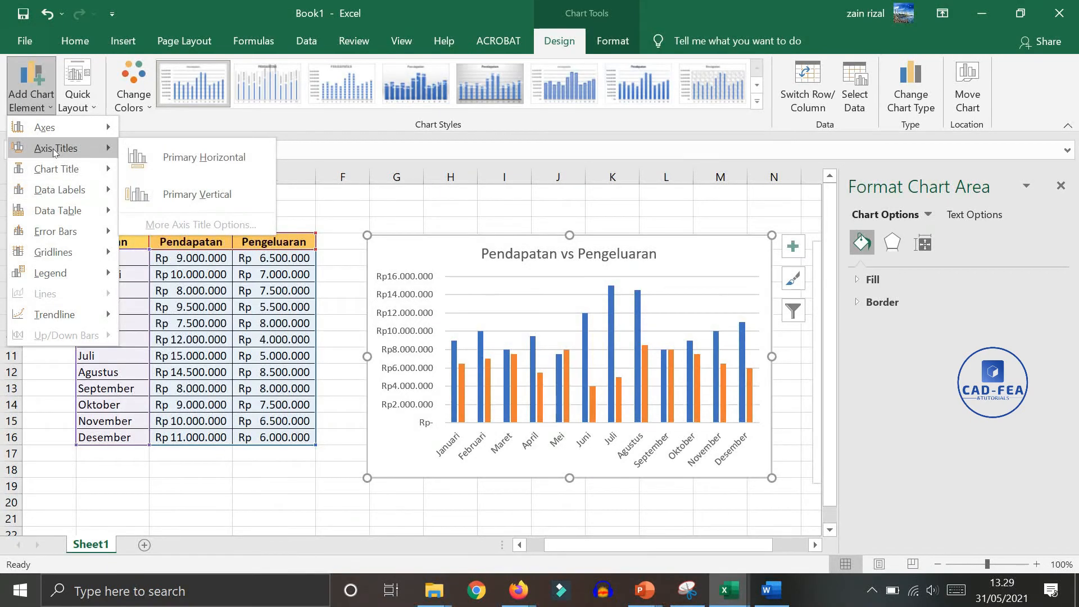
{"action": "left_click", "coordinate": [176, 159]}
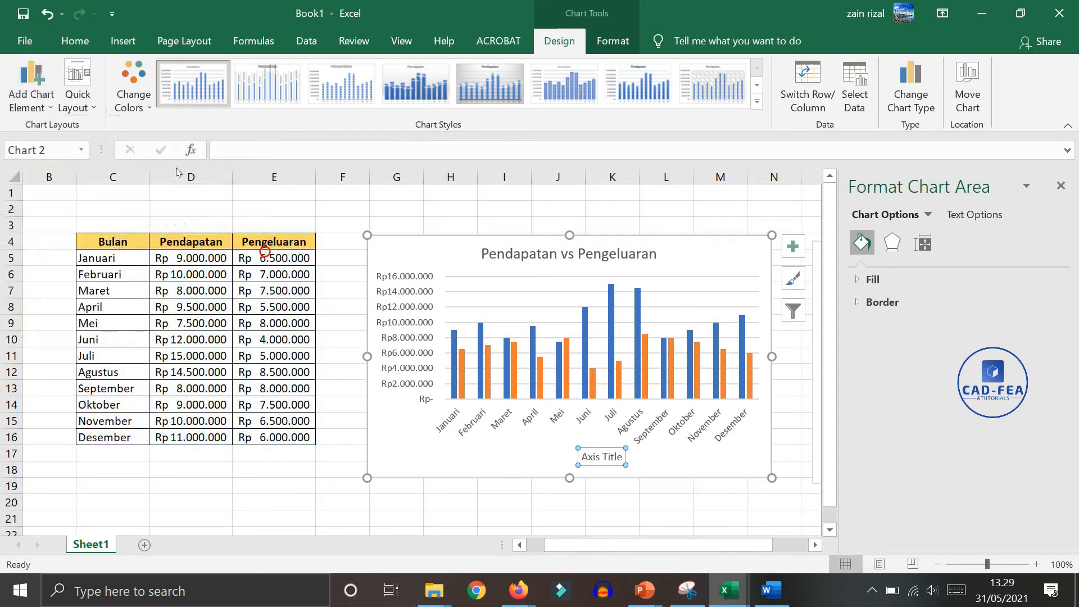
{"action": "left_click", "coordinate": [50, 106]}
{"action": "mouse_move", "coordinate": [80, 147]}
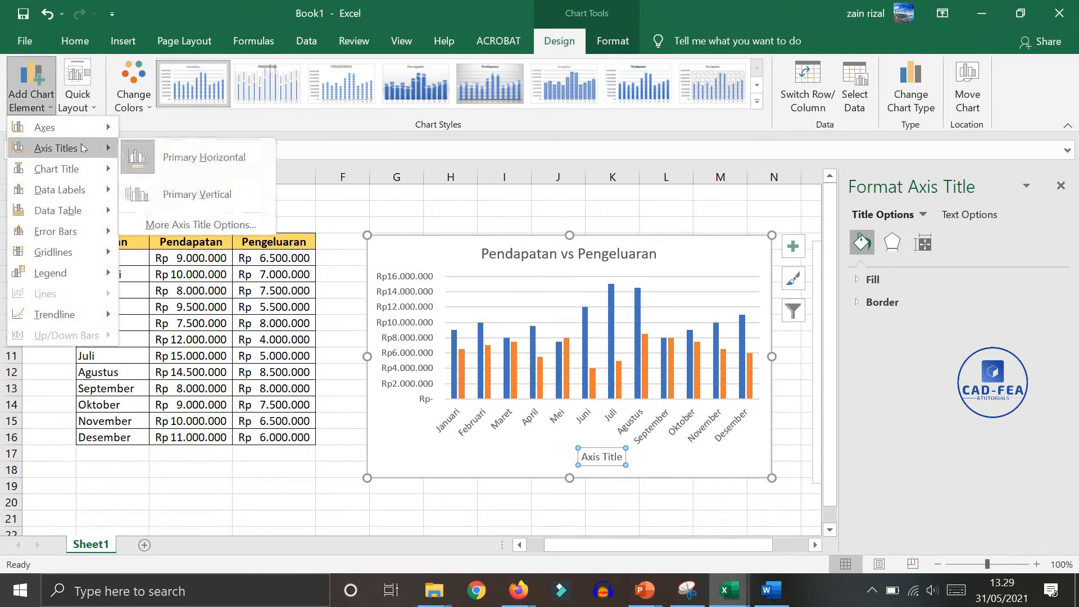
{"action": "left_click", "coordinate": [186, 194]}
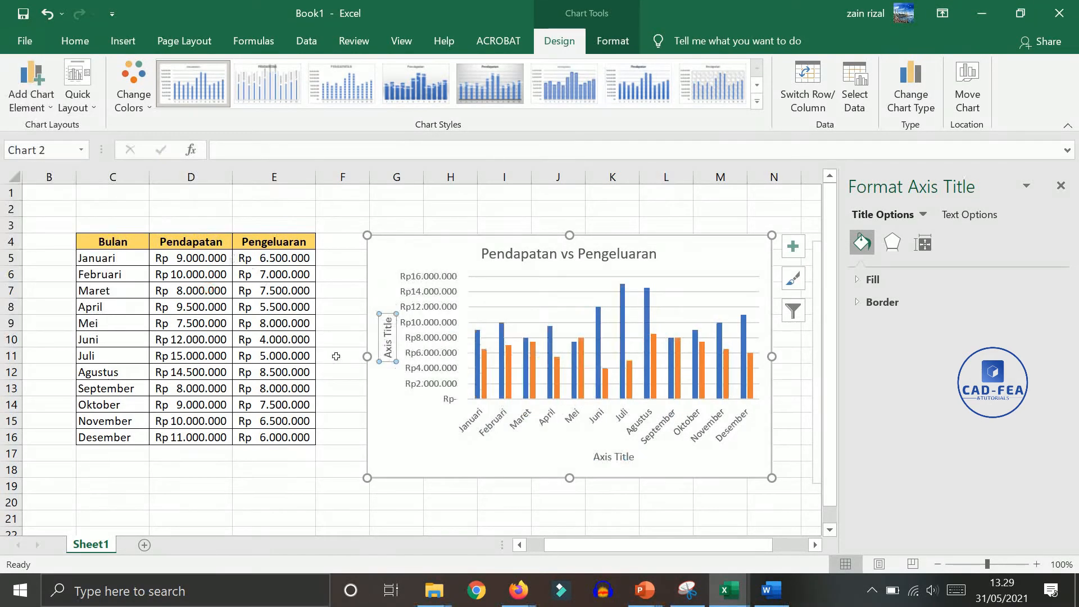
Change the vertical axis title to "Dalam Rupiah"
{"action": "triple_click", "coordinate": [388, 349]}
{"action": "type", "text": "Da"}
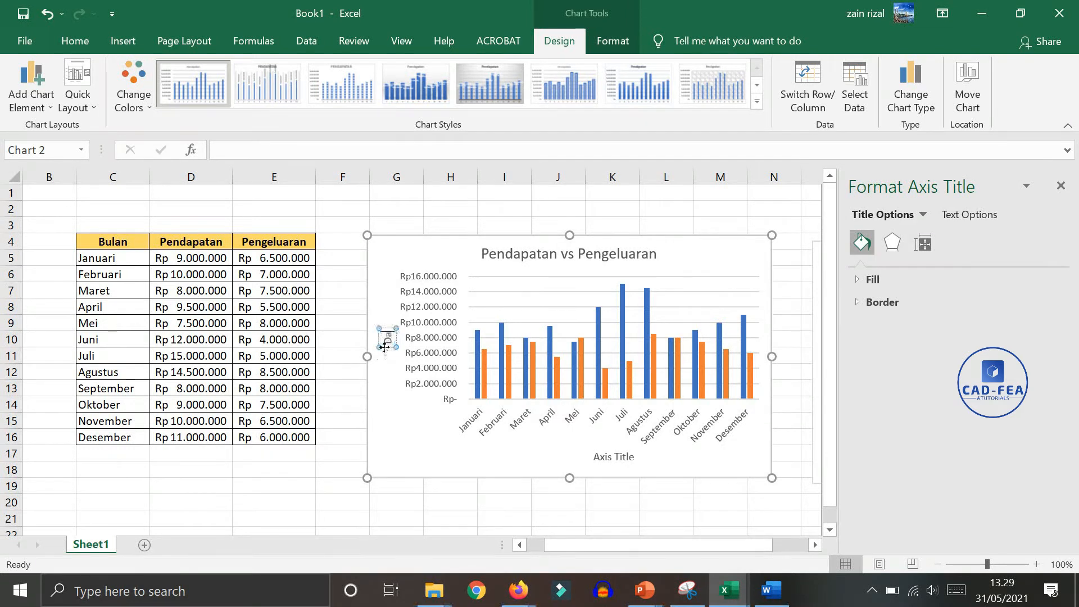
{"action": "type", "text": "lam Rupiah"}
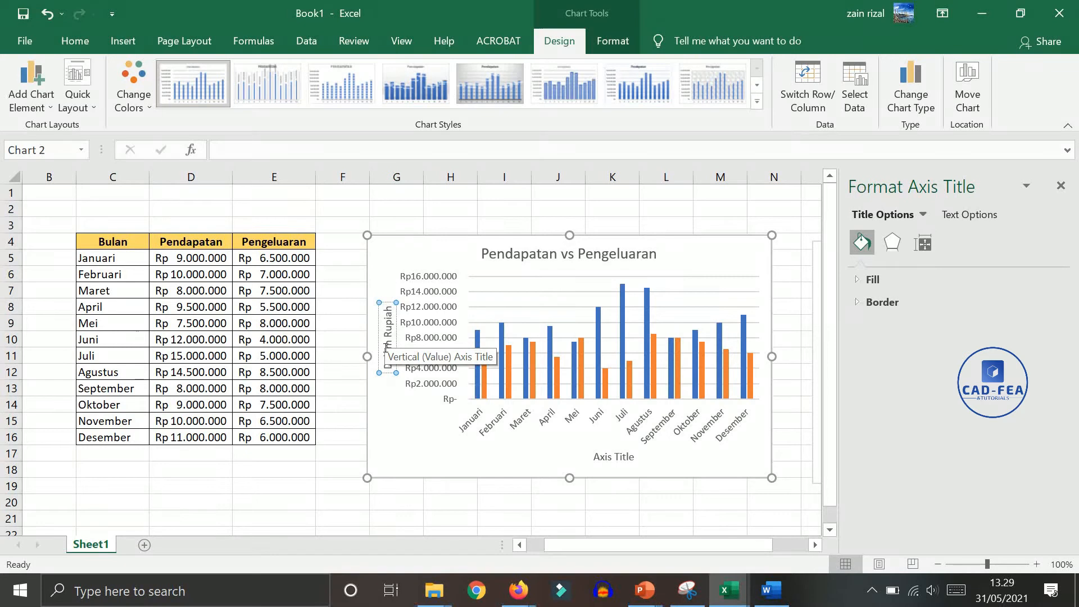
{"action": "left_click", "coordinate": [356, 440]}
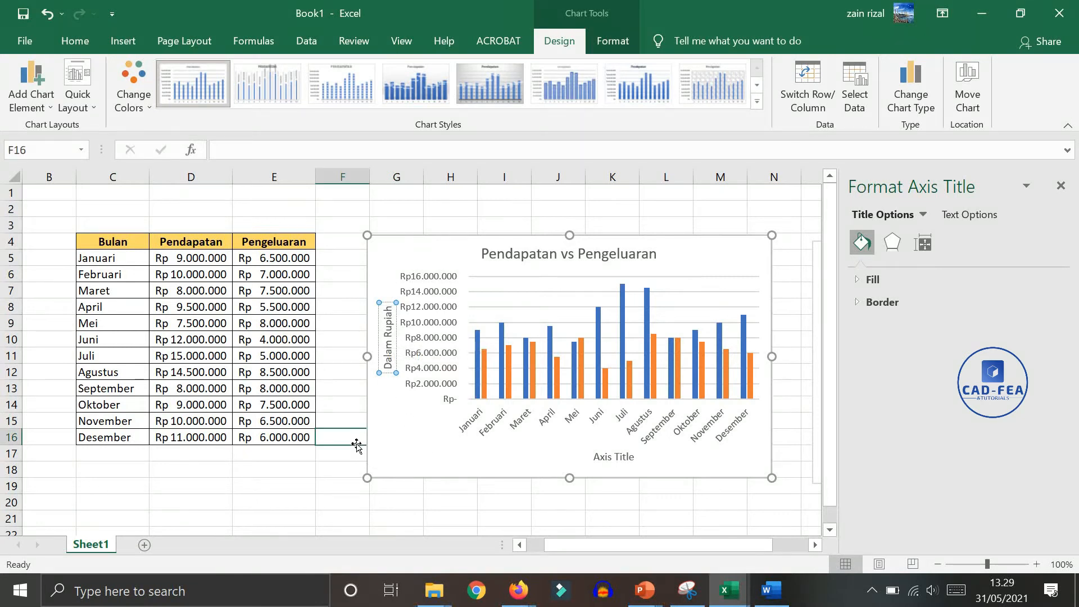
Change the horizontal axis title to "tahun 2021" and shift it slightly left below the month labels
{"action": "left_click", "coordinate": [614, 459]}
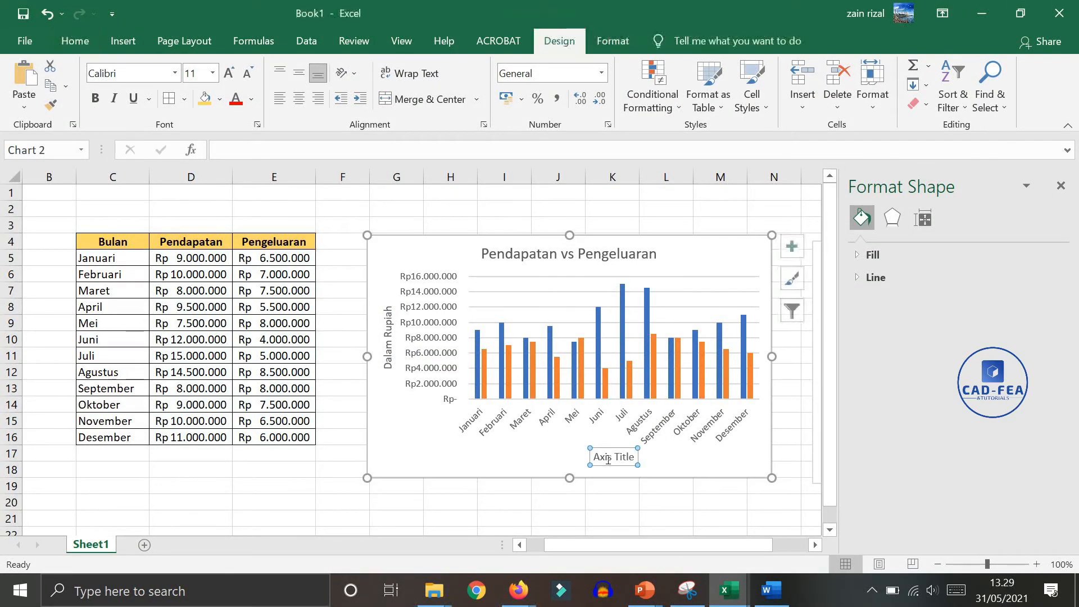
{"action": "triple_click", "coordinate": [615, 458]}
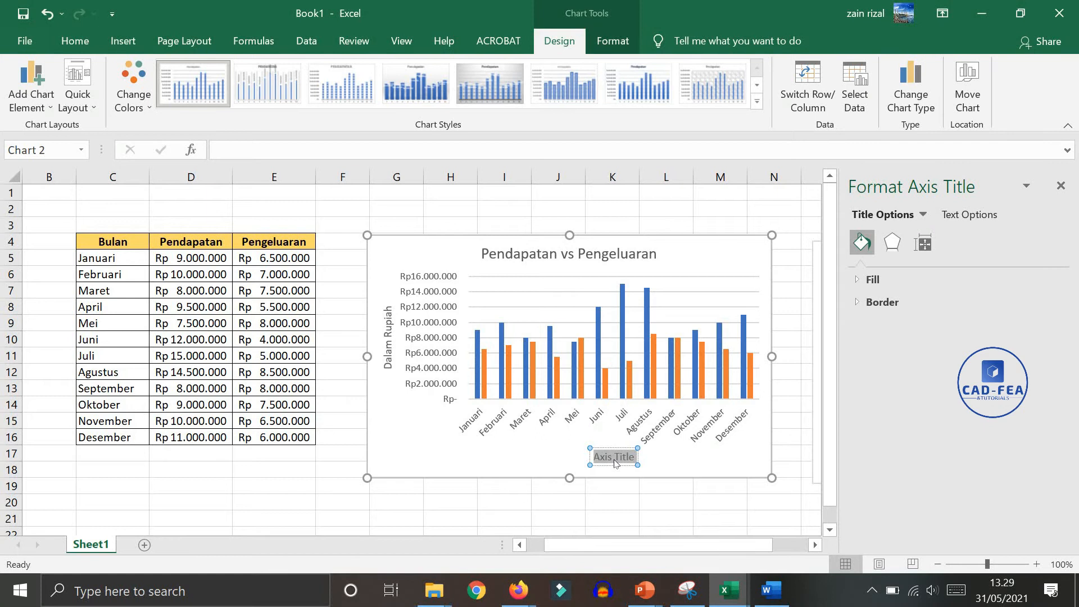
{"action": "type", "text": "tahun 2021"}
{"action": "left_click", "coordinate": [594, 488]}
{"action": "left_click", "coordinate": [615, 448]}
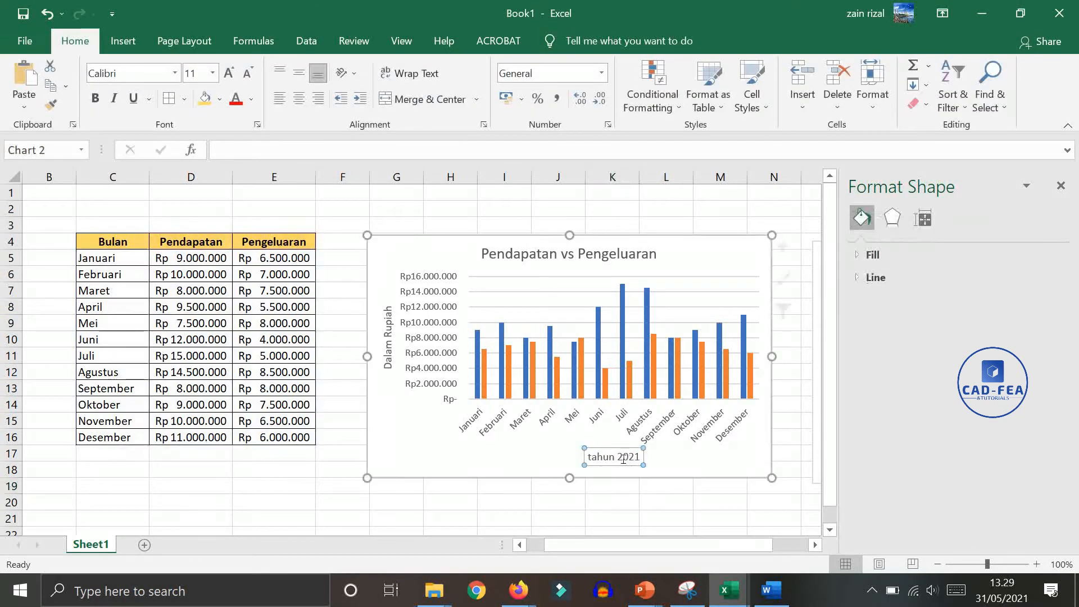
{"action": "left_click_drag", "start_coordinate": [616, 447], "coordinate": [597, 447]}
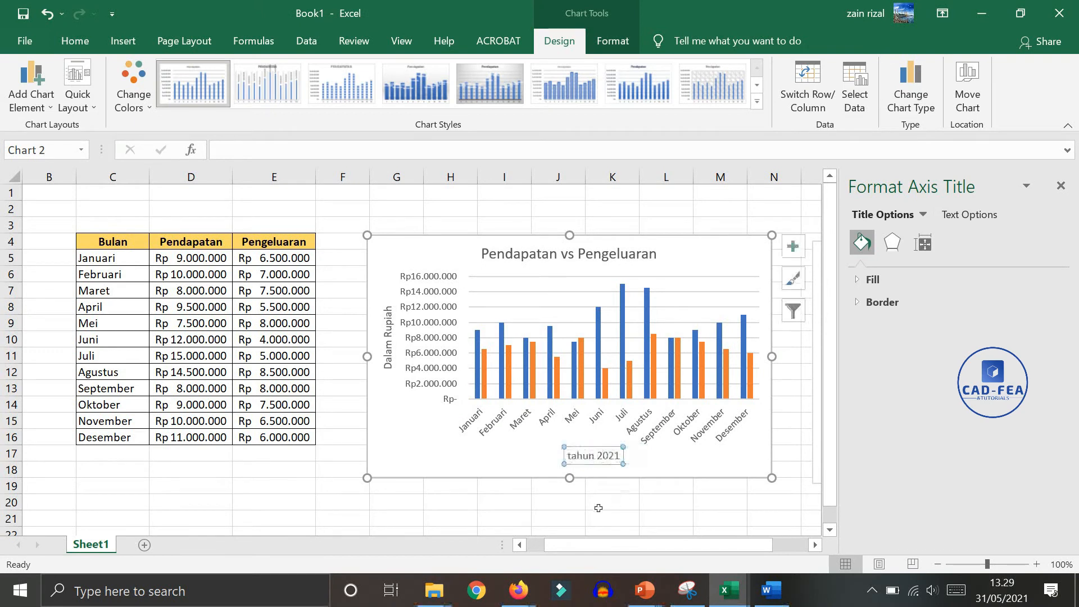
{"action": "left_click", "coordinate": [624, 511]}
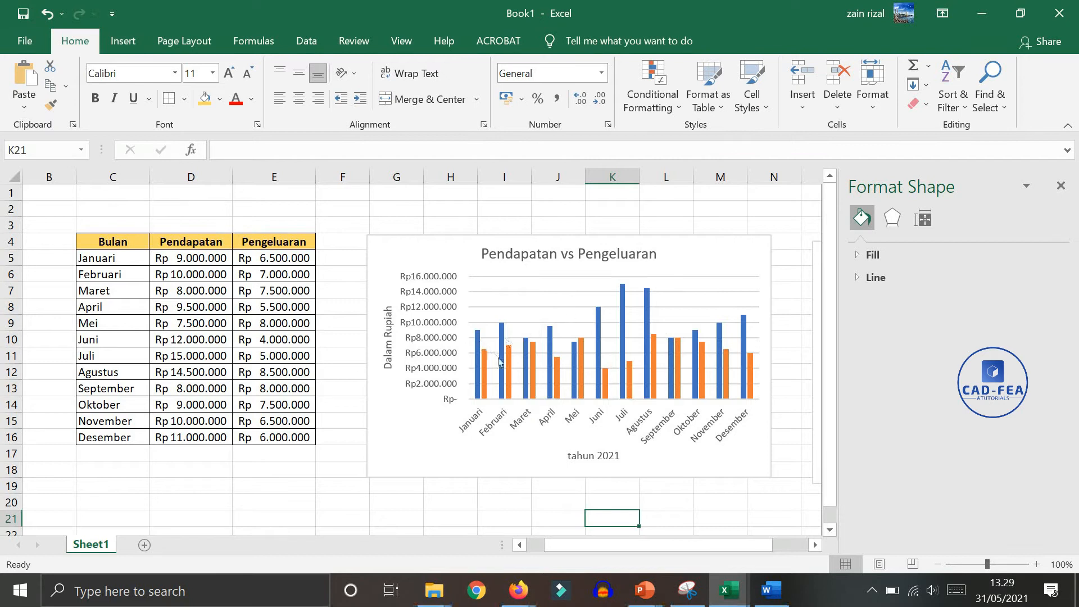
Add a legend on the right side of the chart
{"action": "left_click", "coordinate": [450, 260]}
{"action": "left_click", "coordinate": [559, 41]}
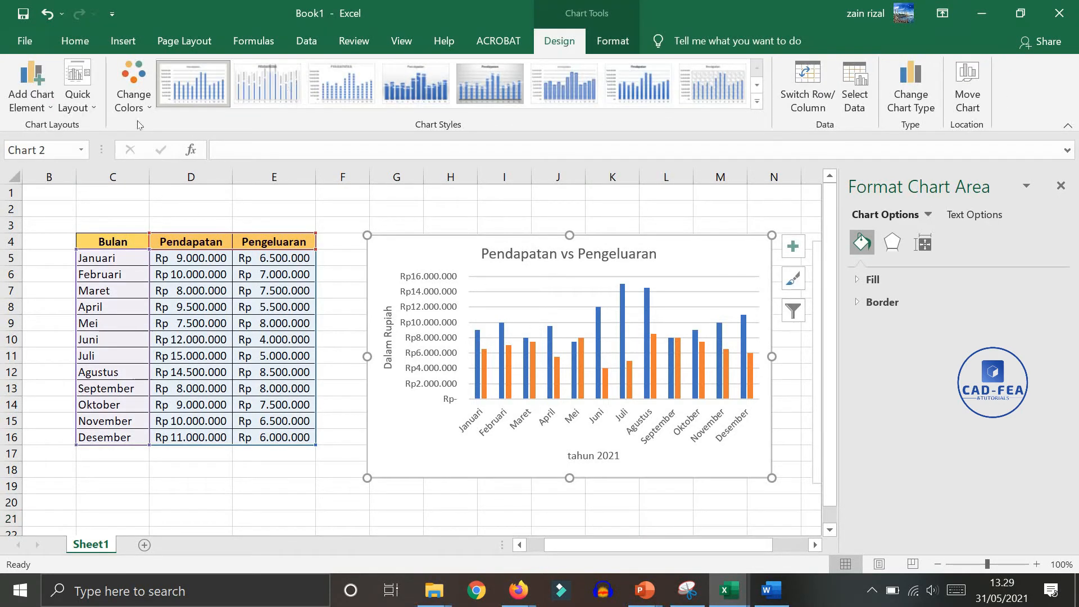
{"action": "left_click", "coordinate": [51, 107]}
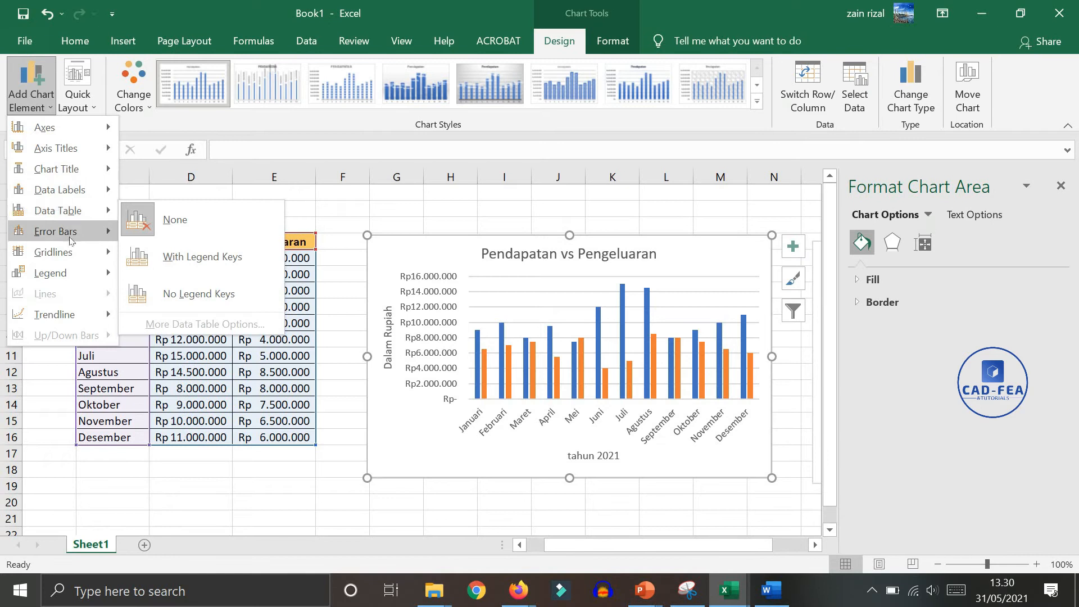
{"action": "mouse_move", "coordinate": [76, 278]}
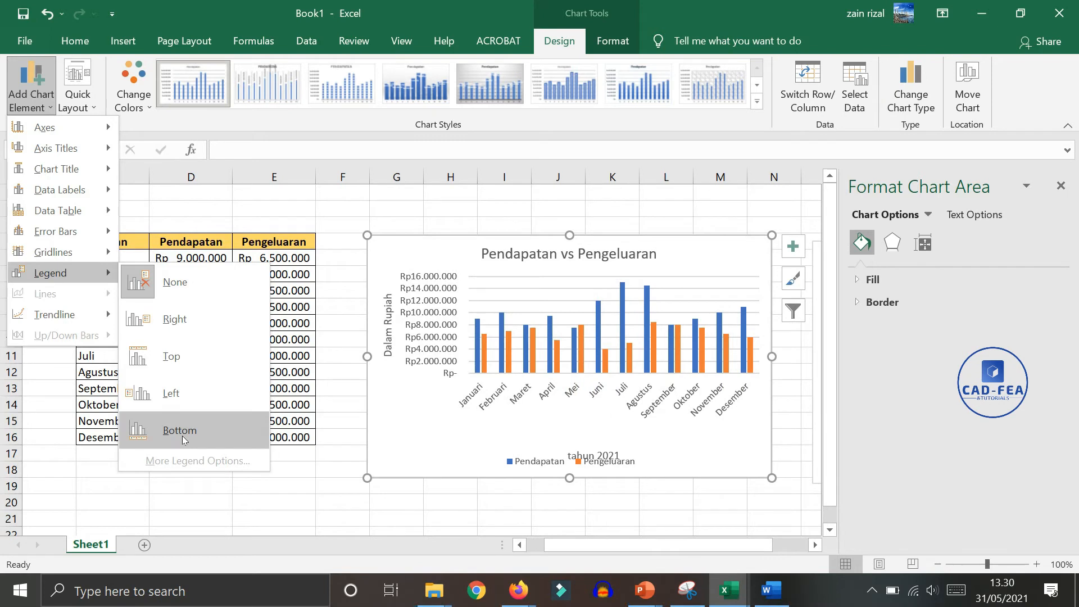
{"action": "left_click", "coordinate": [178, 330]}
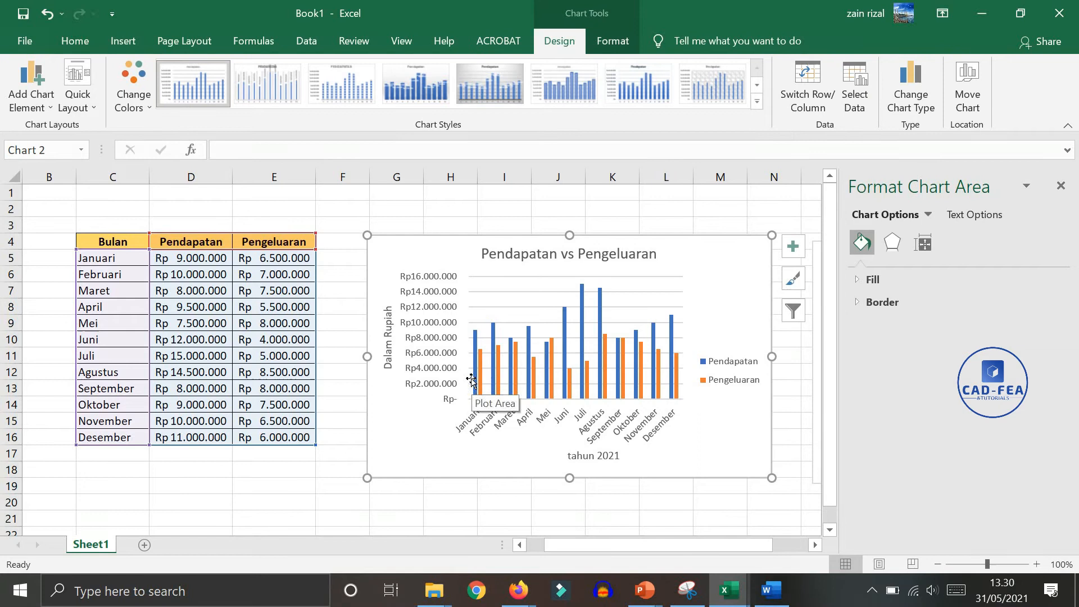
Check which columns belong to Pendapatan and Pengeluaran, and preview the chart's data label and data table options
{"action": "left_click", "coordinate": [476, 337]}
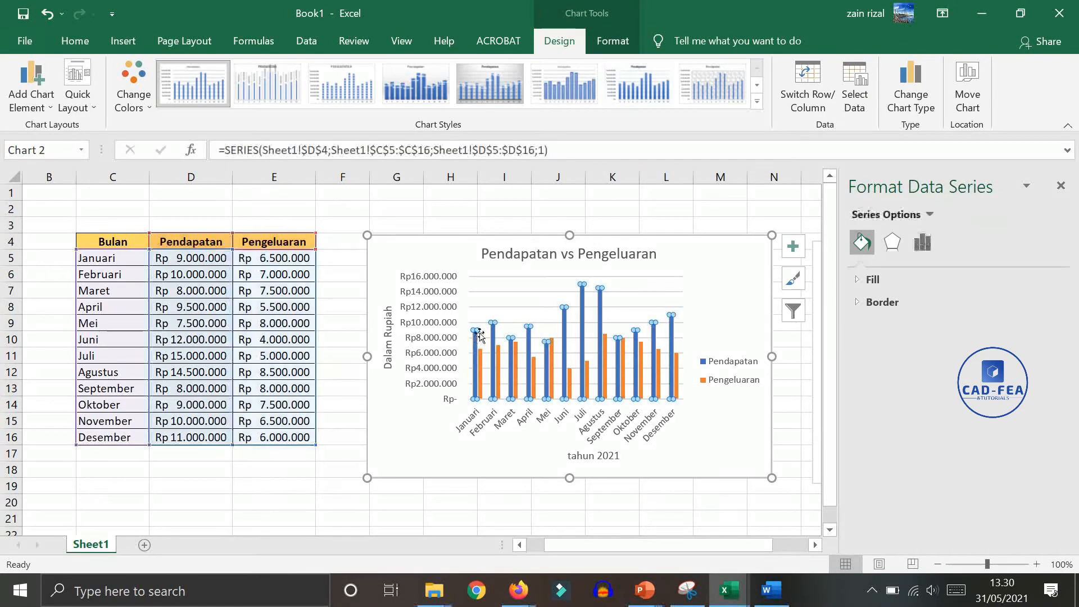
{"action": "left_click", "coordinate": [695, 439]}
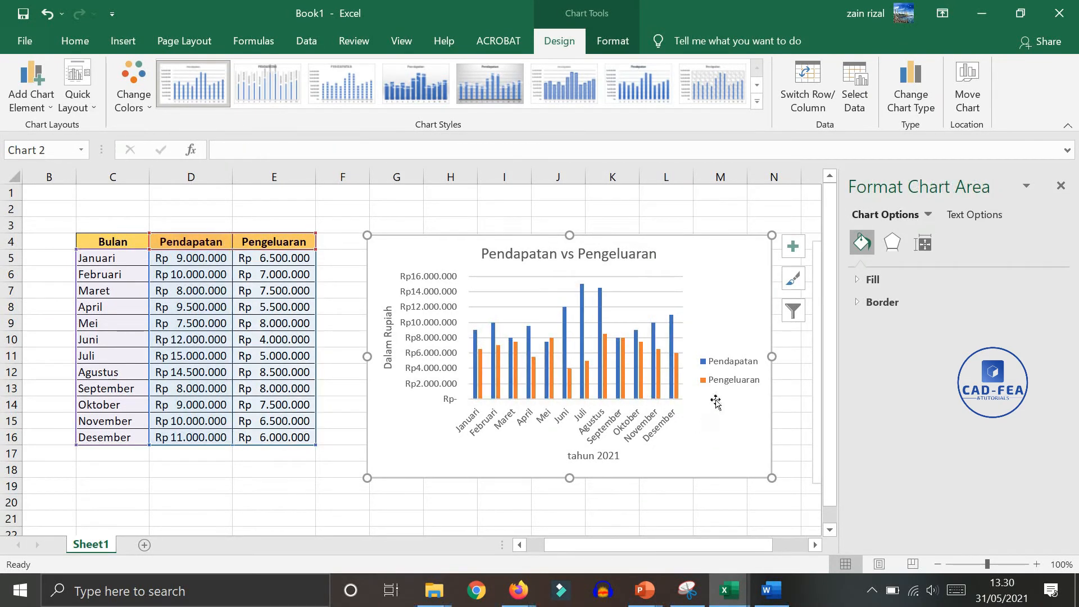
{"action": "left_click", "coordinate": [548, 376]}
{"action": "left_click", "coordinate": [728, 473]}
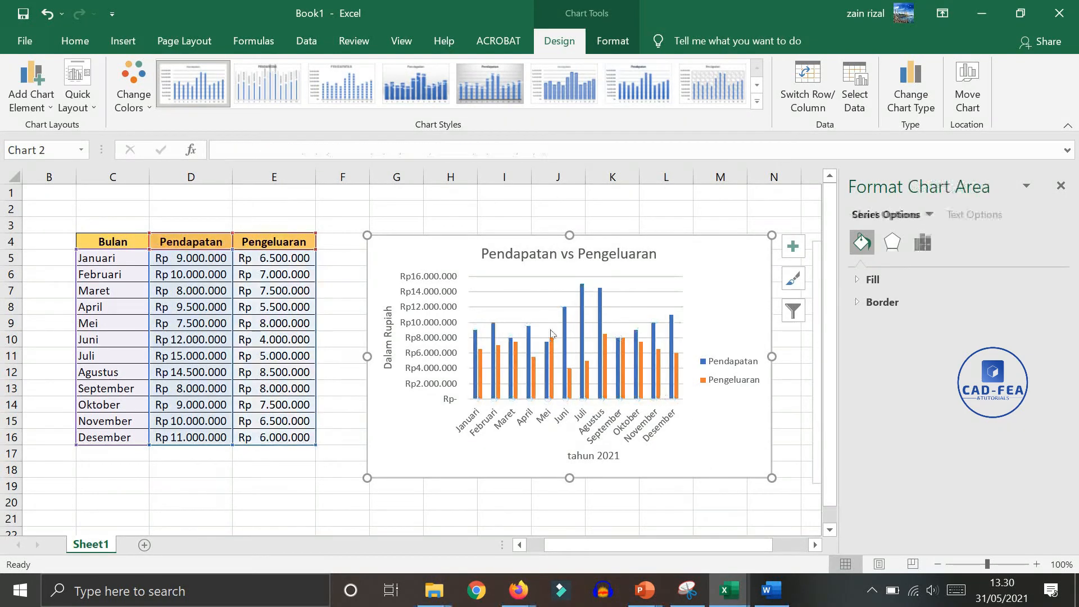
{"action": "left_click", "coordinate": [30, 96]}
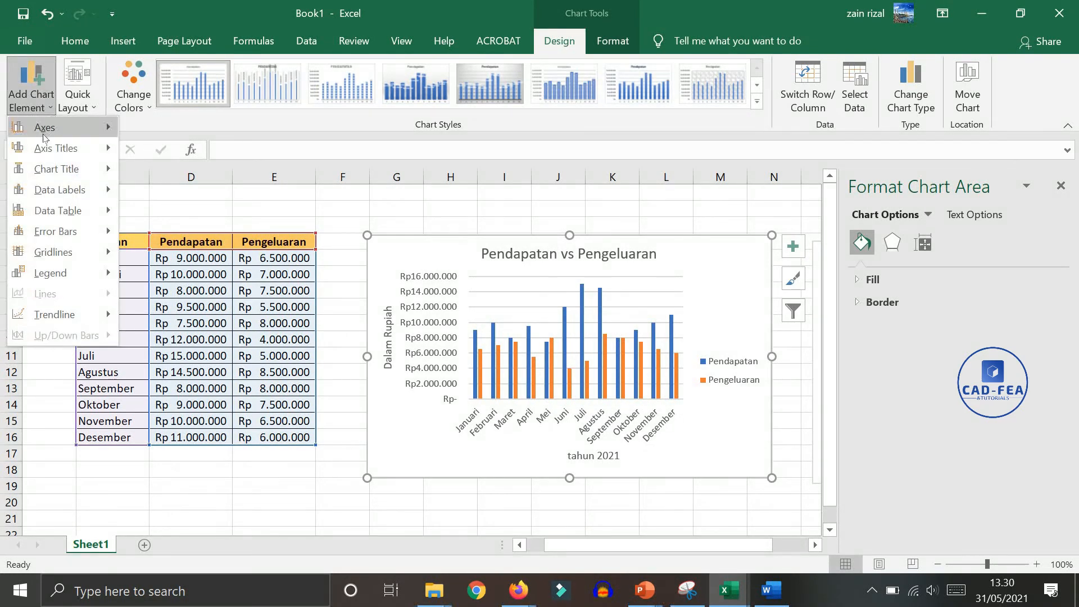
{"action": "mouse_move", "coordinate": [58, 196]}
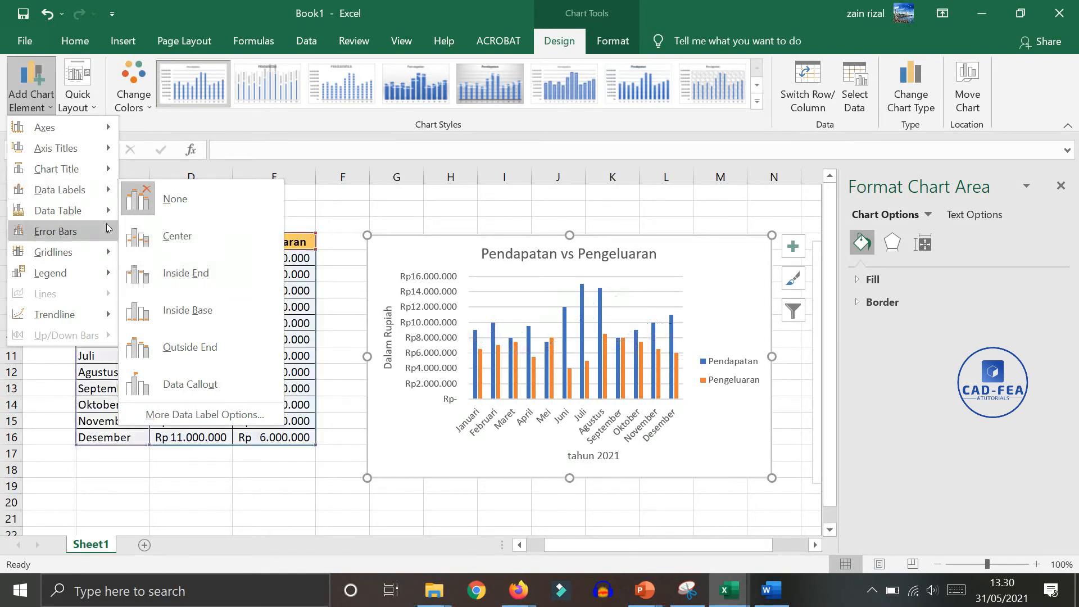
{"action": "mouse_move", "coordinate": [103, 219]}
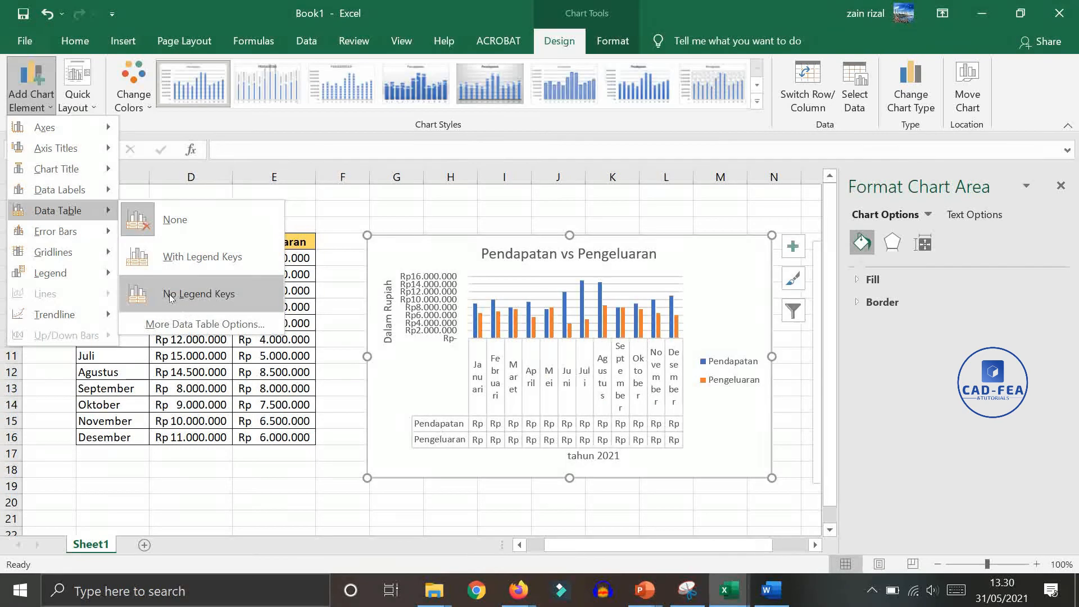
{"action": "key", "text": "Escape"}
{"action": "key", "text": "Escape"}
Close the formatting pane and delete the extra chart to the right of the Pendapatan vs Pengeluaran chart
{"action": "left_click_drag", "start_coordinate": [614, 546], "coordinate": [649, 553]}
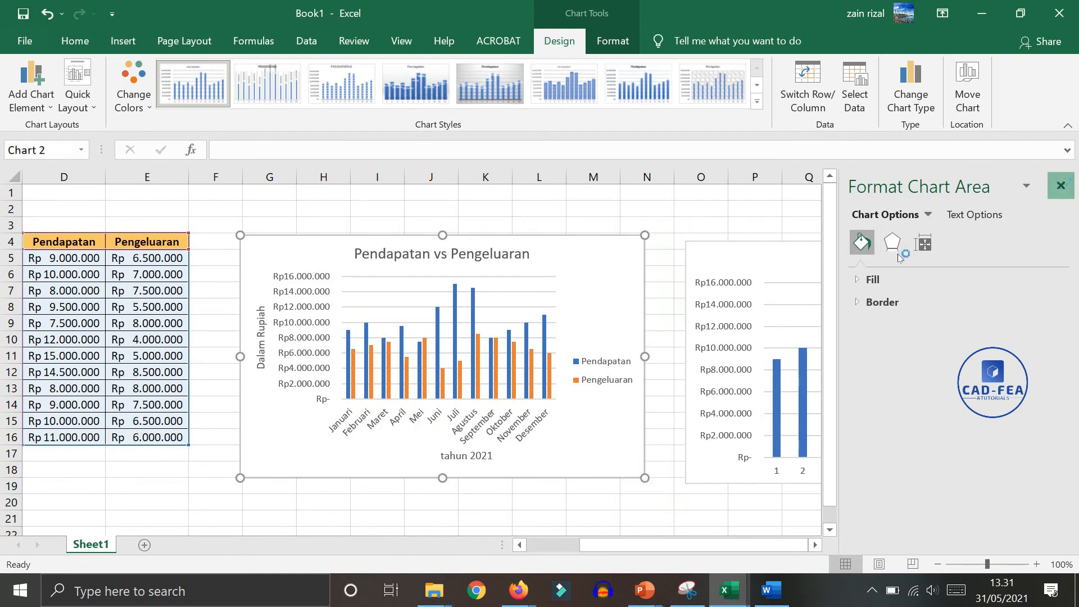
{"action": "left_click", "coordinate": [1061, 185]}
{"action": "left_click", "coordinate": [729, 246]}
{"action": "key", "text": "Delete"}
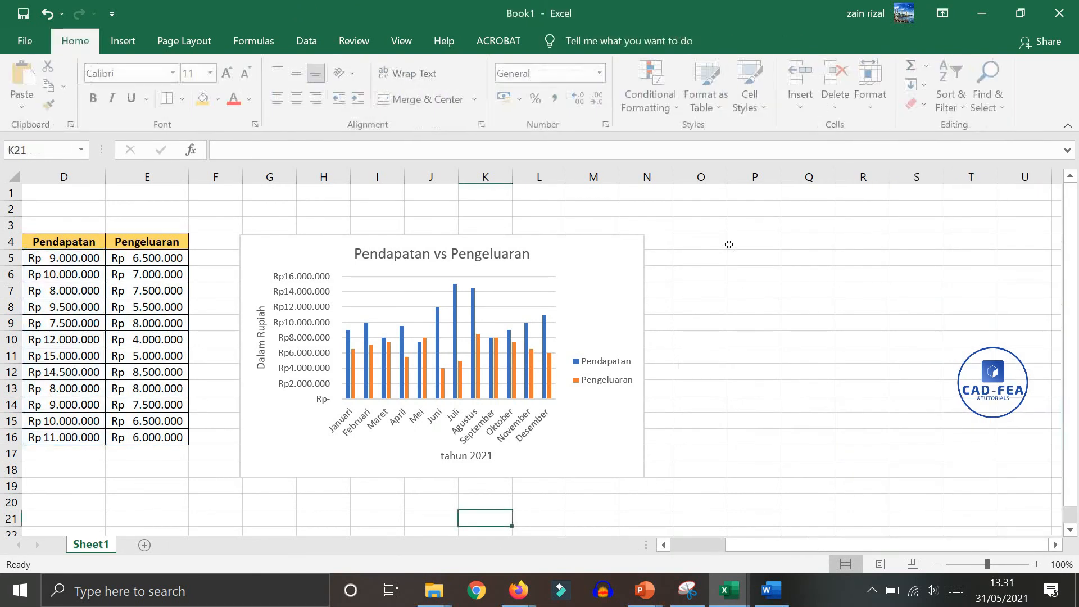
Enlarge the chart to span columns G to P down to row 20, and capitalise the horizontal axis title as "Tahun 2021"
{"action": "left_click", "coordinate": [610, 379]}
{"action": "left_click_drag", "start_coordinate": [645, 478], "coordinate": [775, 506]}
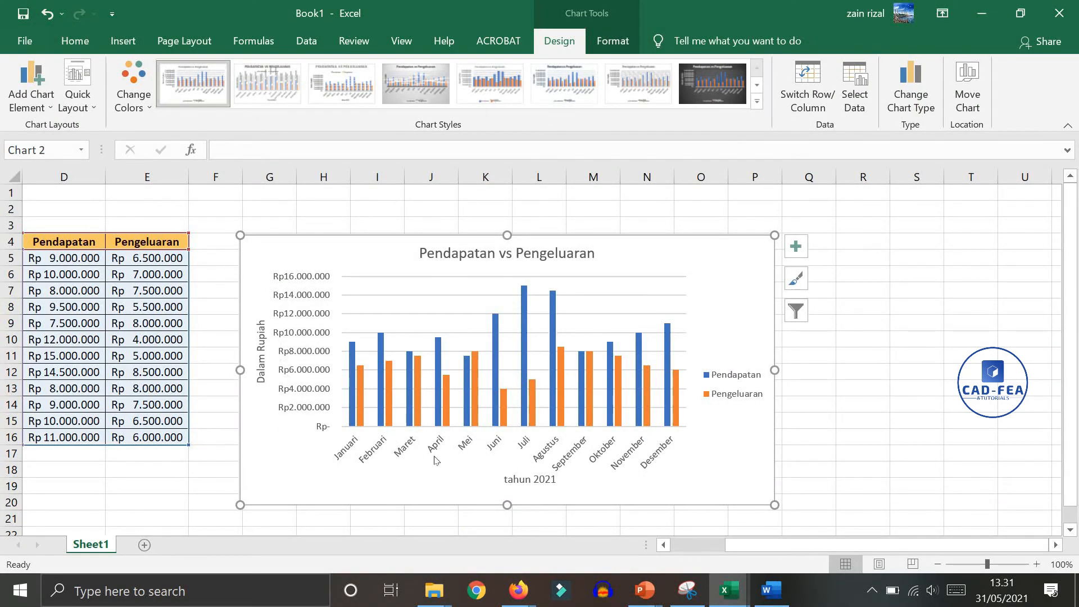
{"action": "double_click", "coordinate": [508, 481]}
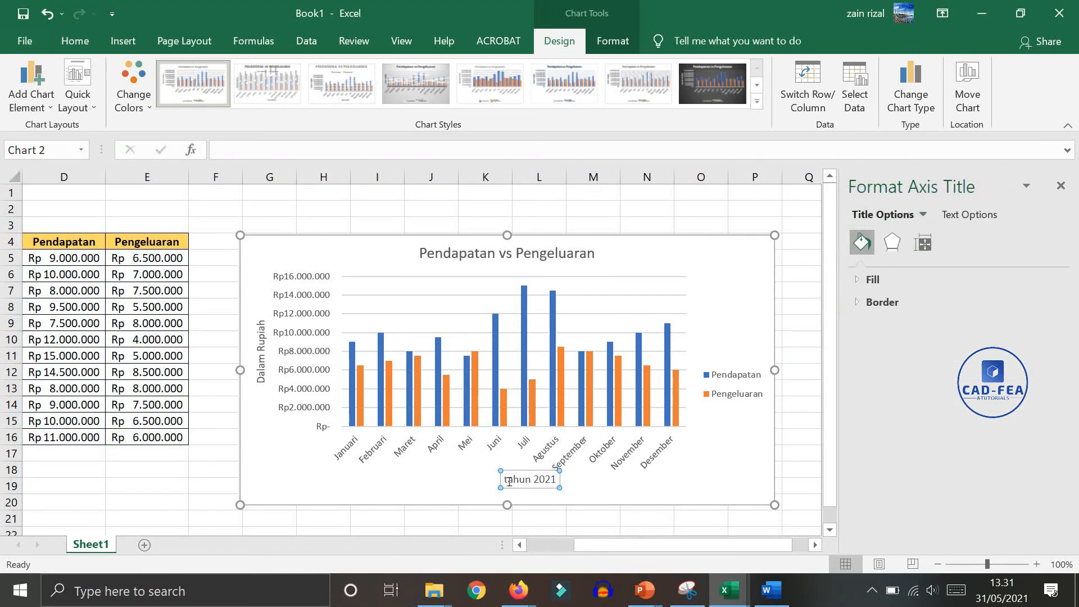
{"action": "key", "text": "BackSpace"}
{"action": "type", "text": "T"}
{"action": "left_click", "coordinate": [719, 442]}
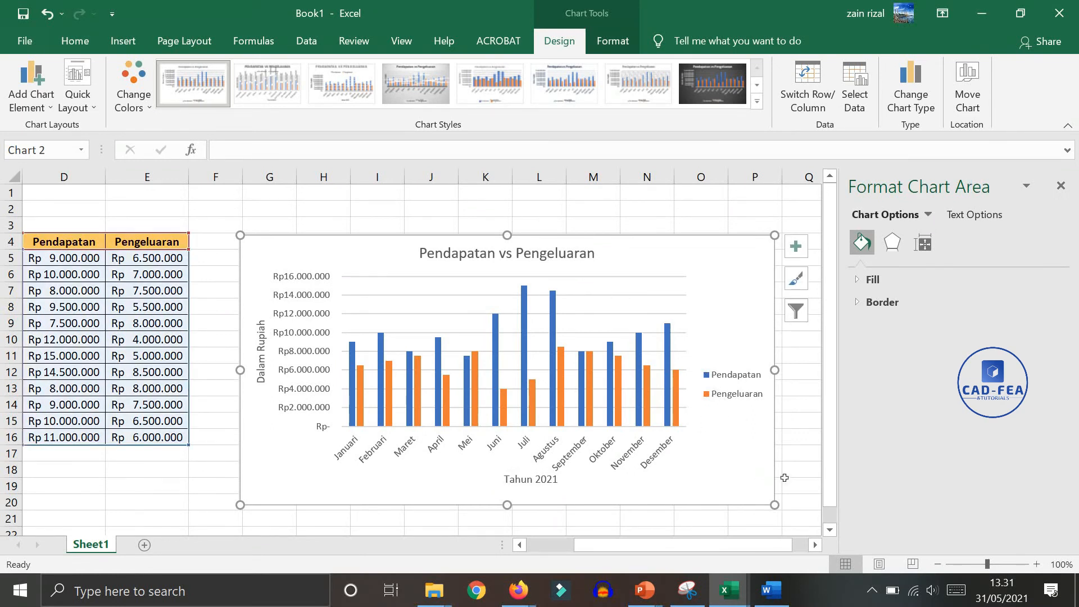
{"action": "left_click", "coordinate": [792, 455]}
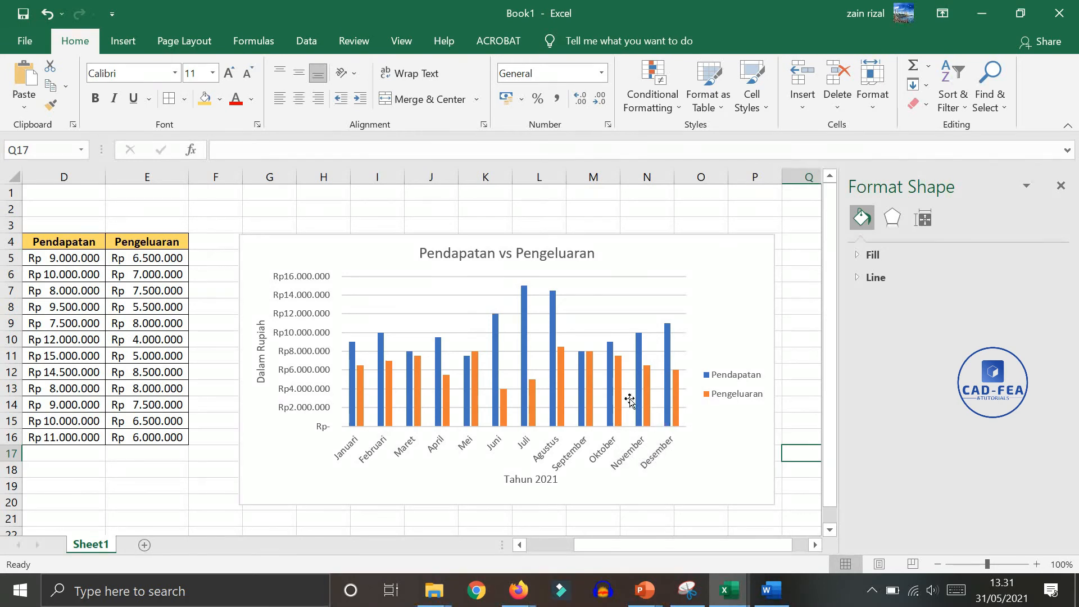
Preview the line and bar chart types as alternatives for the Pendapatan vs Pengeluaran chart
{"action": "left_click", "coordinate": [417, 388]}
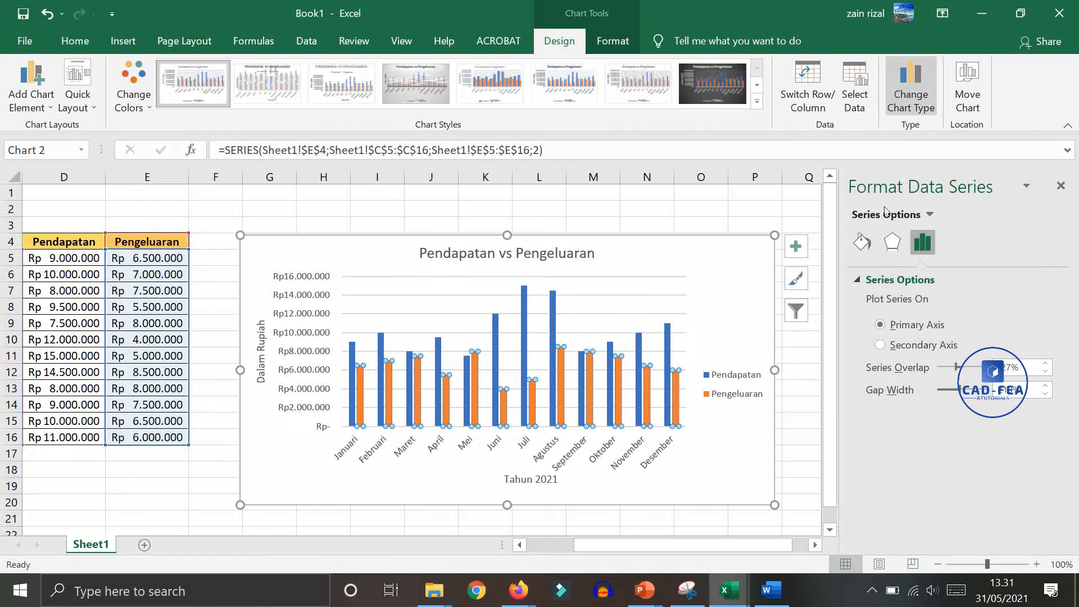
{"action": "left_click", "coordinate": [910, 93]}
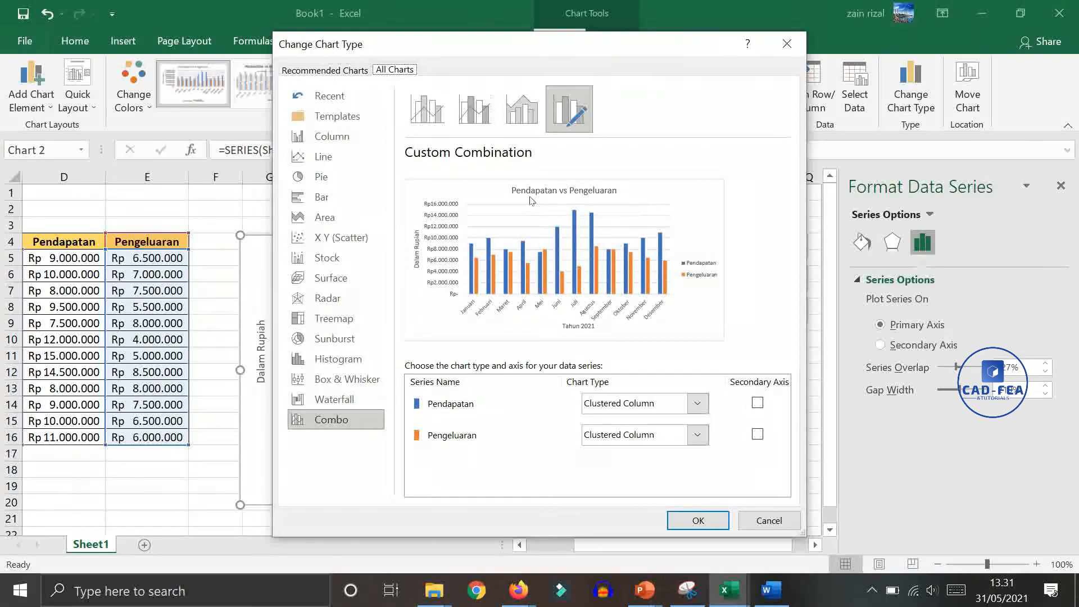
{"action": "left_click", "coordinate": [329, 164]}
{"action": "mouse_move", "coordinate": [550, 253]}
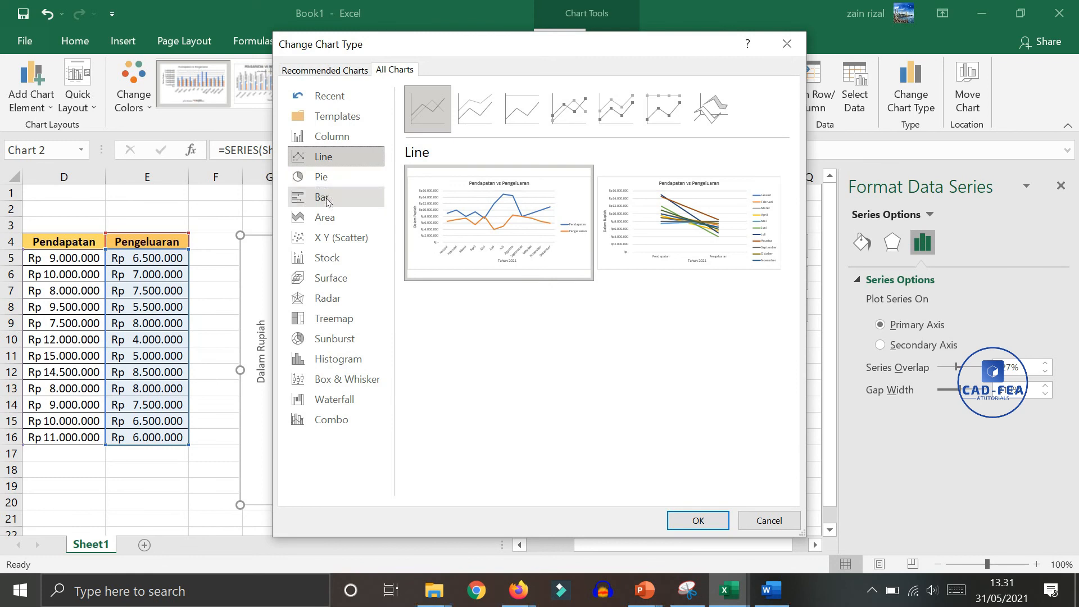
{"action": "left_click", "coordinate": [327, 202]}
{"action": "mouse_move", "coordinate": [472, 279]}
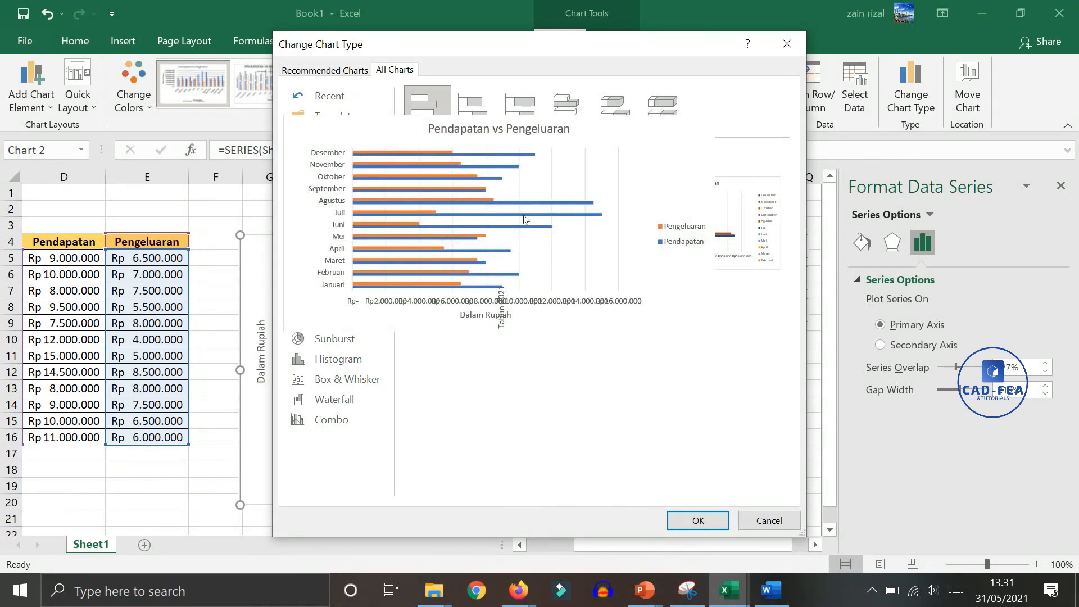
Apply the Clustered Column type with months along the horizontal axis and Pendapatan and Pengeluaran as series, then deselect the chart
{"action": "left_click", "coordinate": [322, 141]}
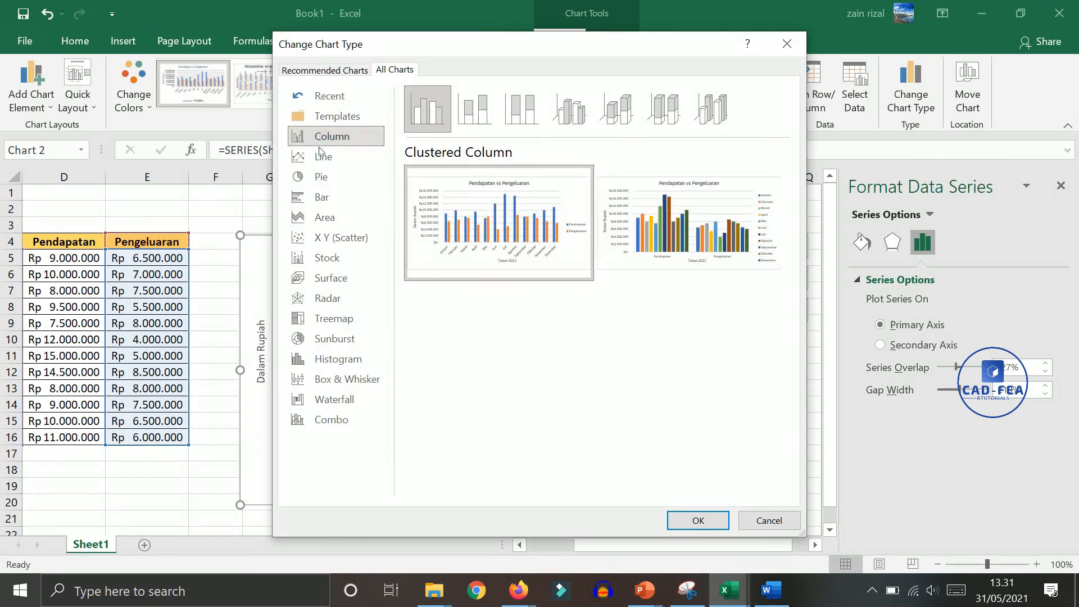
{"action": "mouse_move", "coordinate": [683, 224]}
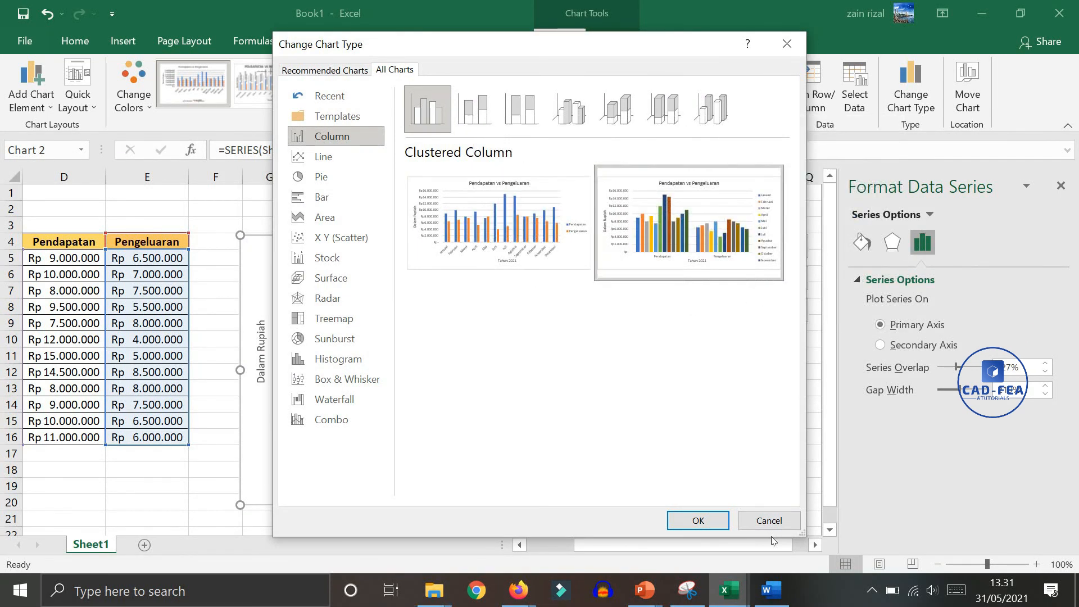
{"action": "left_click", "coordinate": [539, 262]}
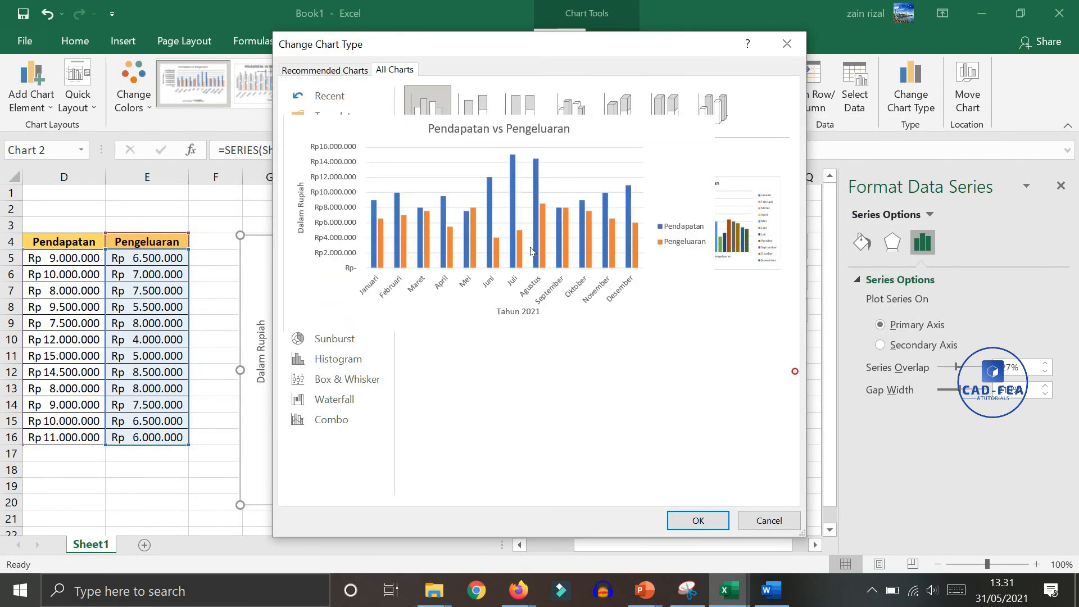
{"action": "left_click", "coordinate": [692, 520]}
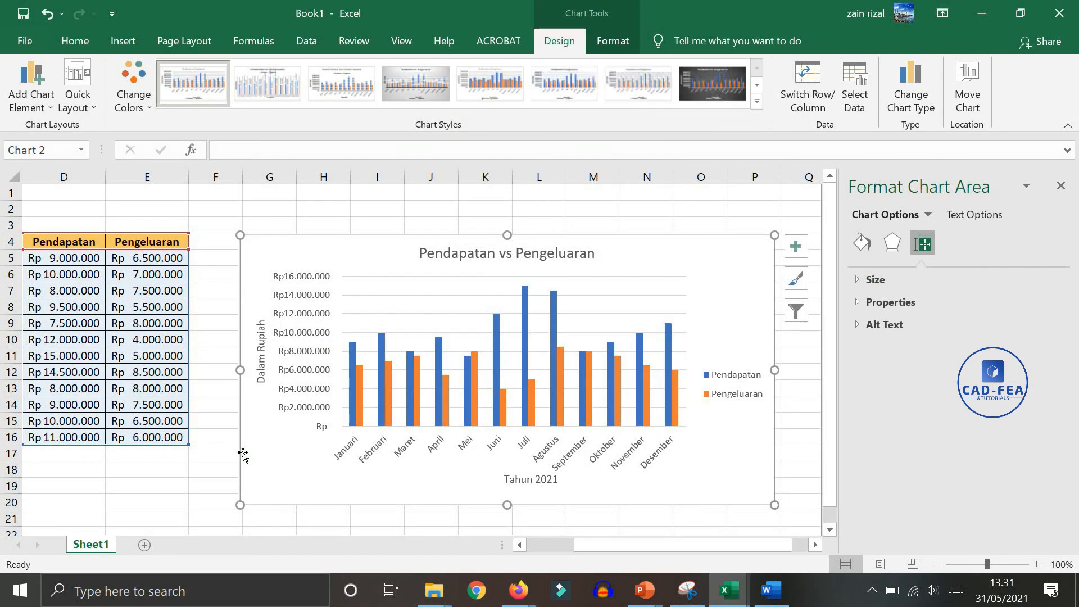
{"action": "left_click", "coordinate": [186, 471]}
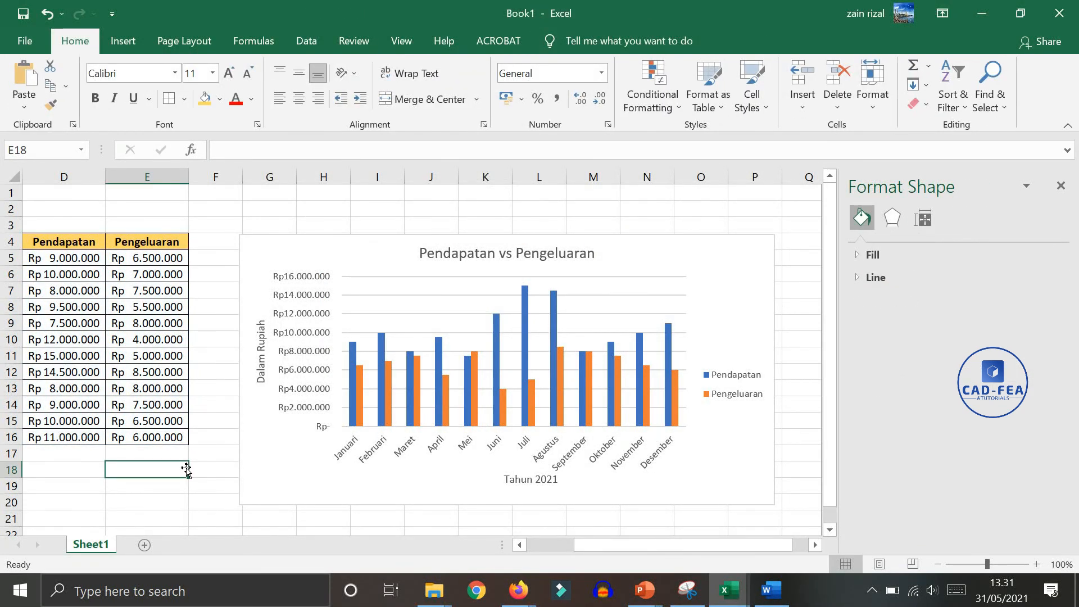